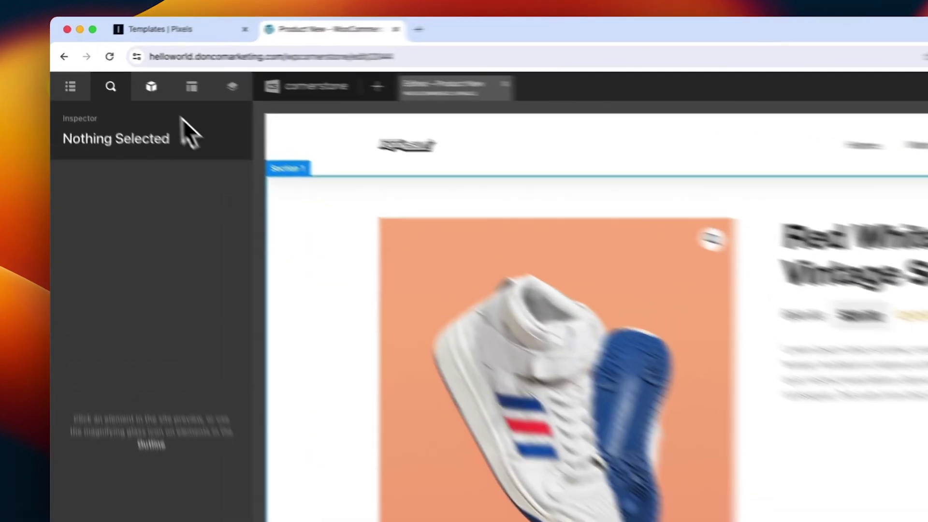
# Search 'add' in Elements and drop the Add to Cart Form below the product description.
pyautogui.click(119, 76)
pyautogui.write('add')
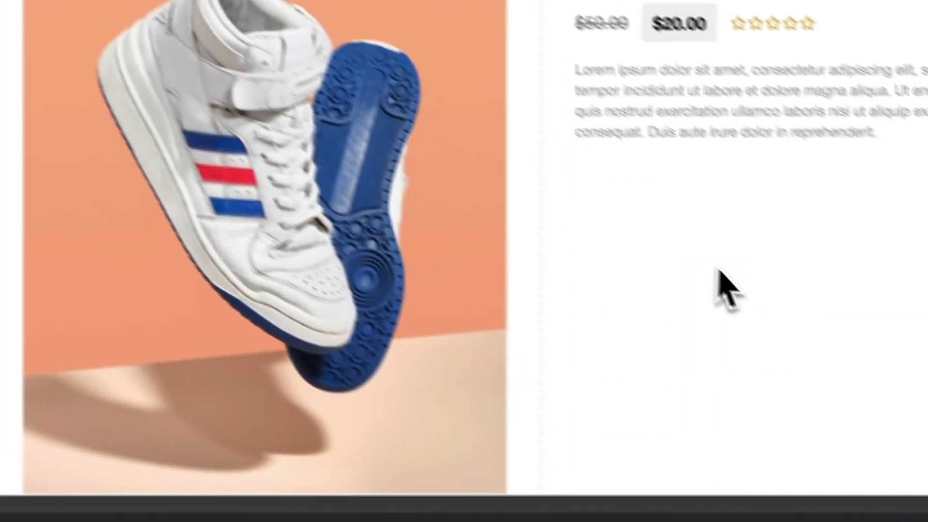
pyautogui.moveTo(725, 290); pyautogui.dragTo(725, 290)
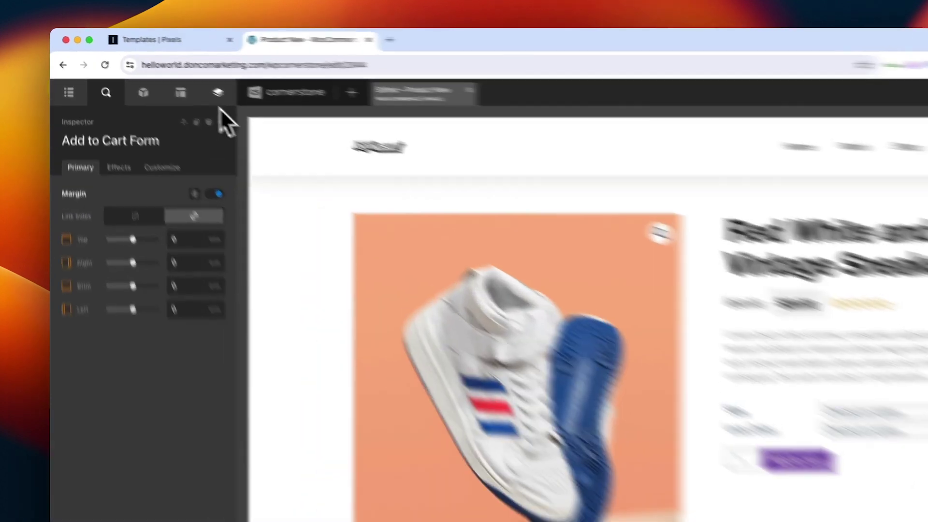
pyautogui.click(174, 76)
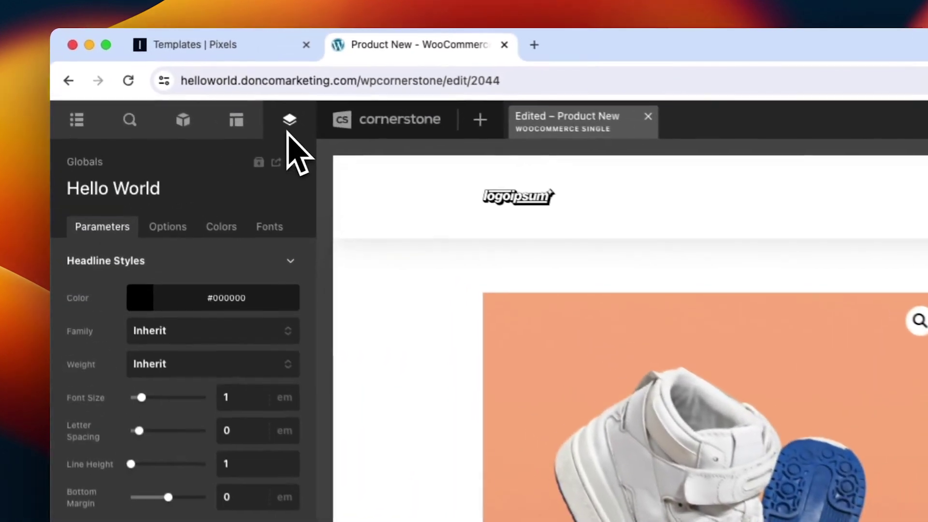
# Switch the global site stack to Integrity.
pyautogui.click(169, 227)
pyautogui.click(207, 296)
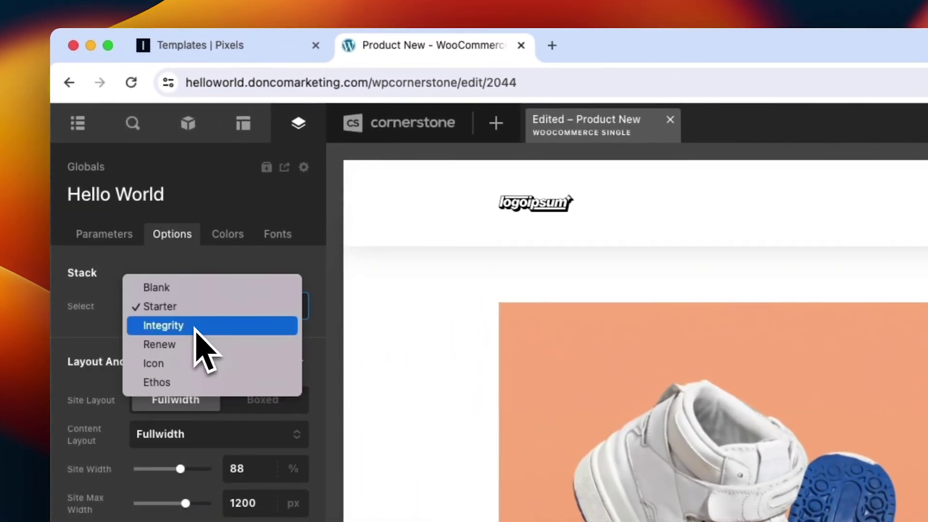
pyautogui.click(195, 328)
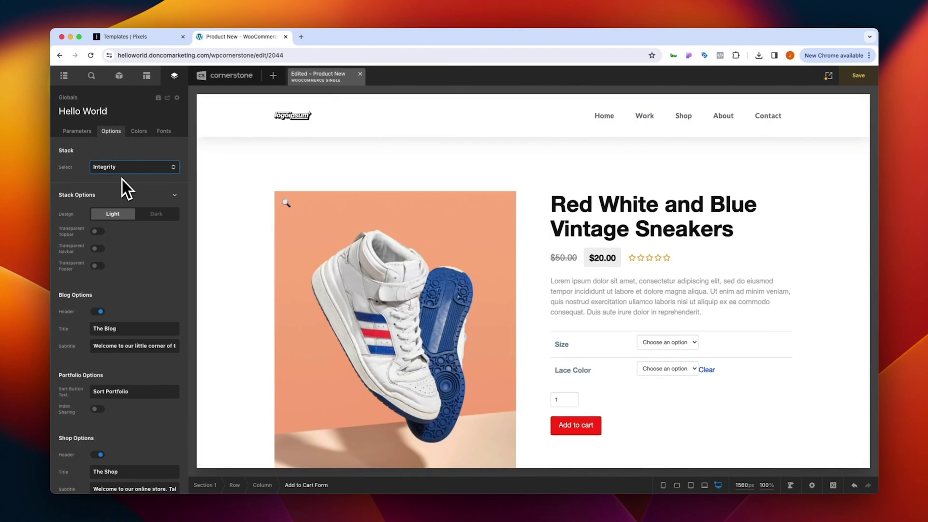
pyautogui.click(596, 347)
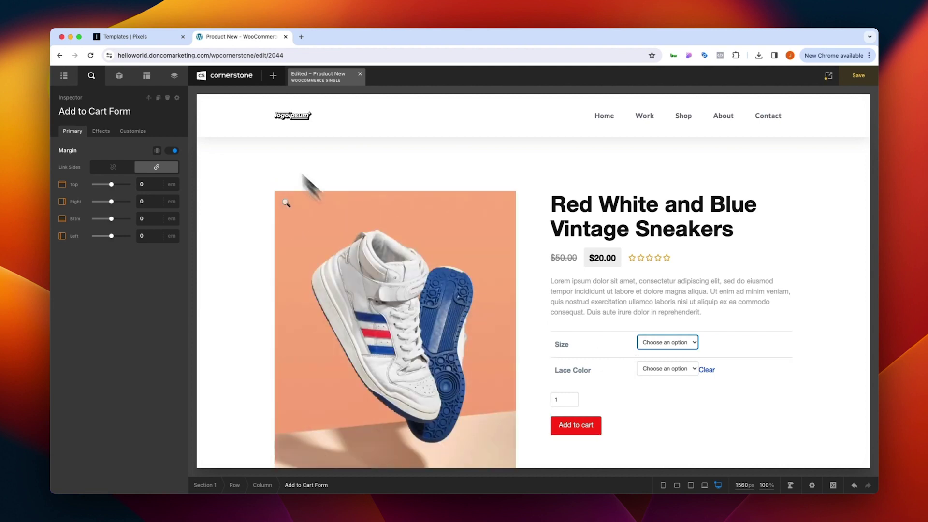
# Return the stack to Starter and delete the plain Add to Cart Form.
pyautogui.click(174, 76)
pyautogui.click(111, 131)
pyautogui.click(117, 164)
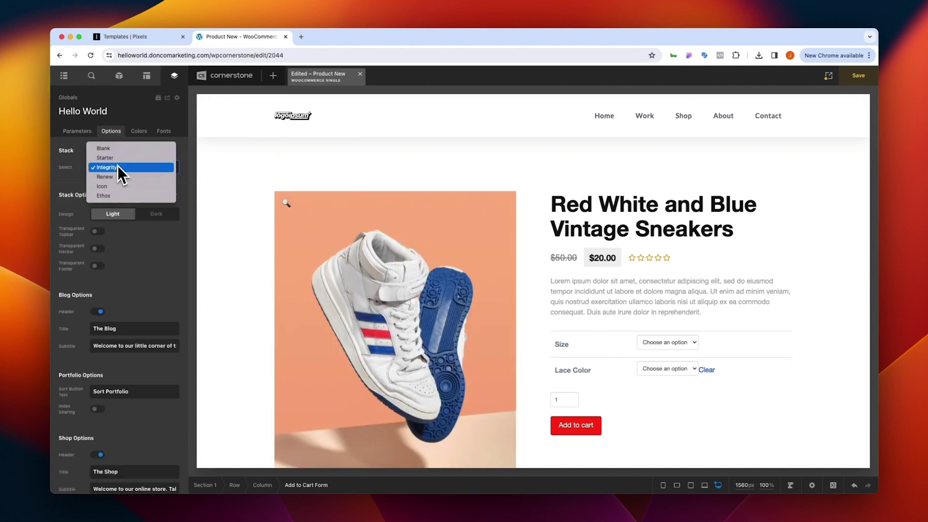
pyautogui.click(117, 159)
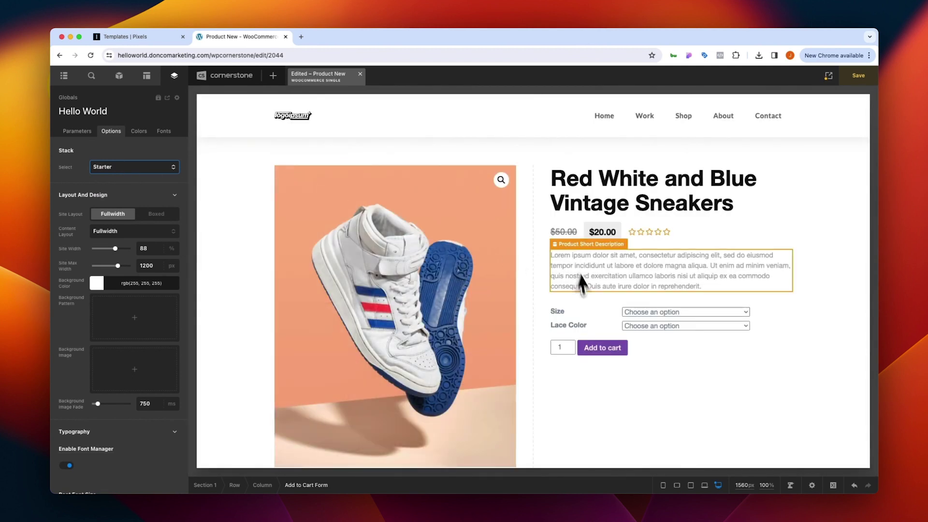
pyautogui.click(584, 321)
pyautogui.press('Escape')
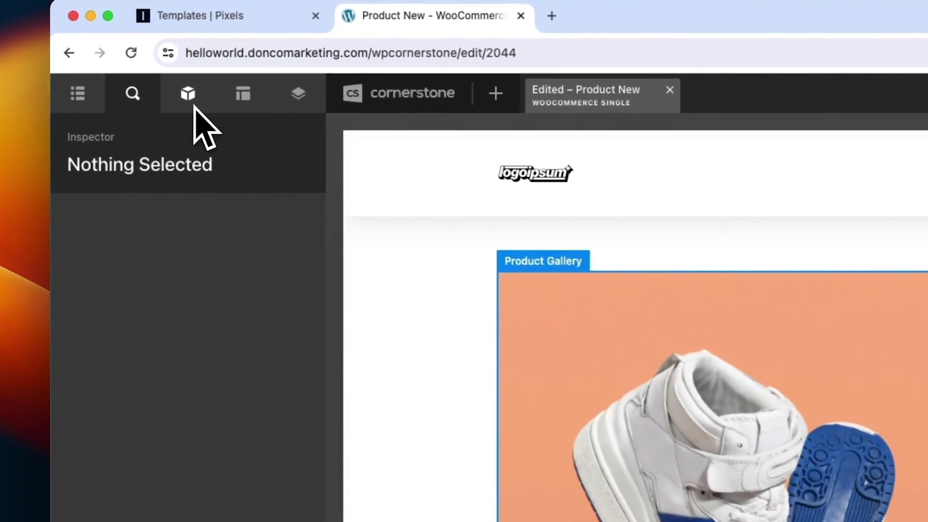
# Search 'pixel' and drag the Pixels ATC - 1.0.0 template onto the product page.
pyautogui.click(193, 105)
pyautogui.write('pixel')
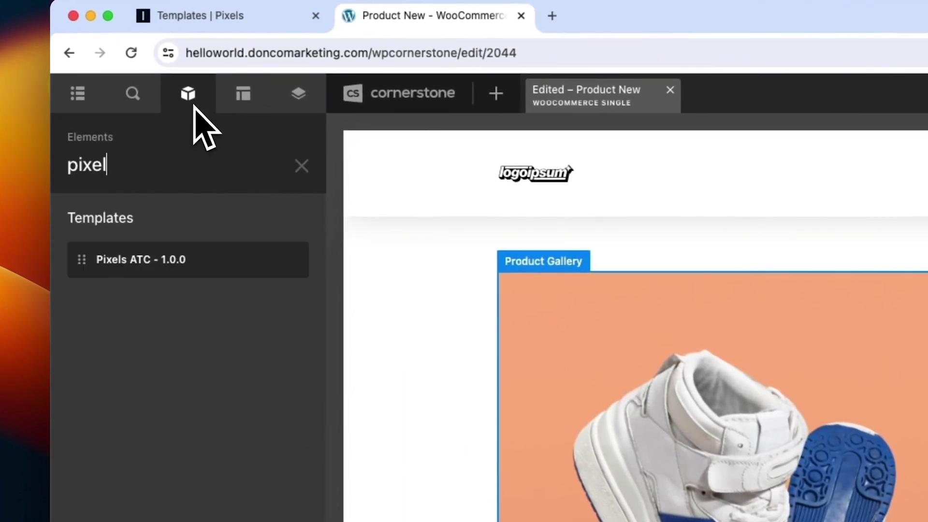
pyautogui.moveTo(144, 261)
pyautogui.mouseDown()
pyautogui.moveTo(725, 290)
pyautogui.moveTo(617, 304)
pyautogui.mouseUp()
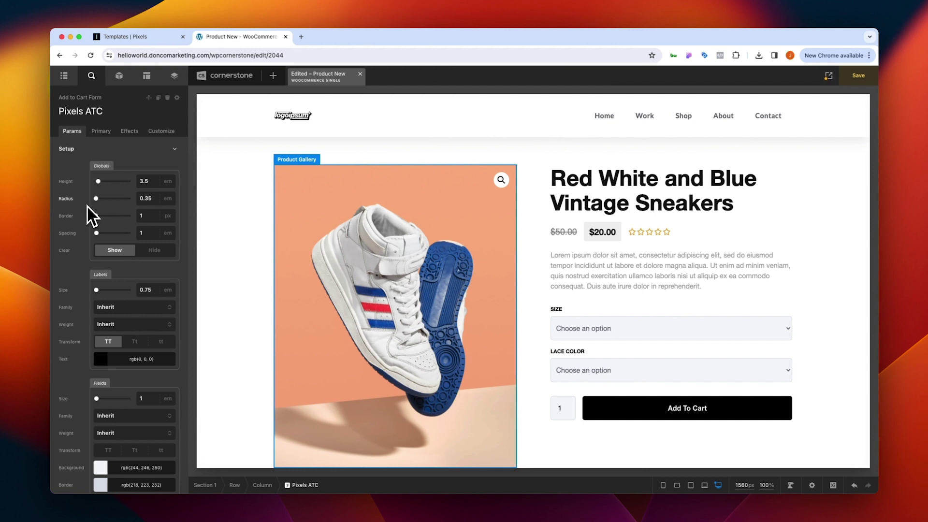
# Try field height 5 and radius 1100, then restore height 3.5 and radius 0.35.
pyautogui.scroll(-15, 87, 206)
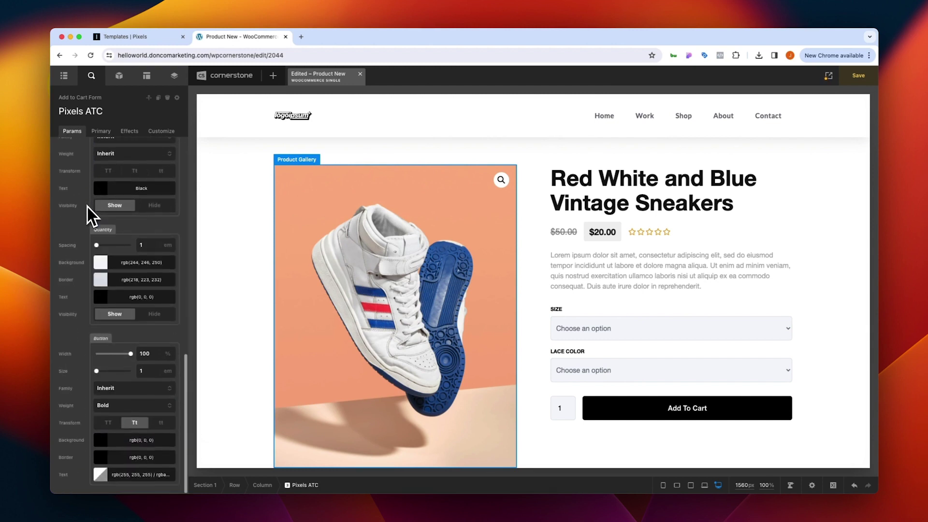
pyautogui.scroll(15, 87, 206)
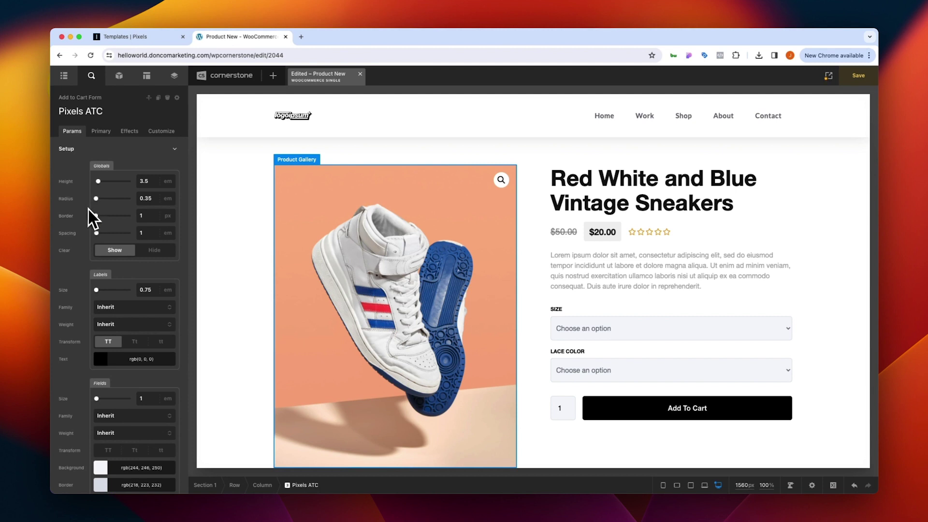
pyautogui.click(144, 181)
pyautogui.write('5')
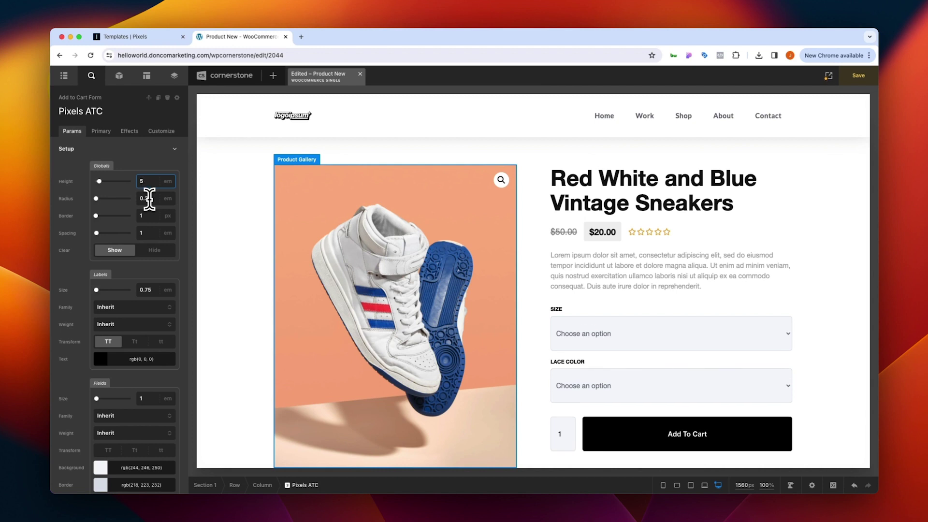
pyautogui.press('BackSpace')
pyautogui.write('3.5')
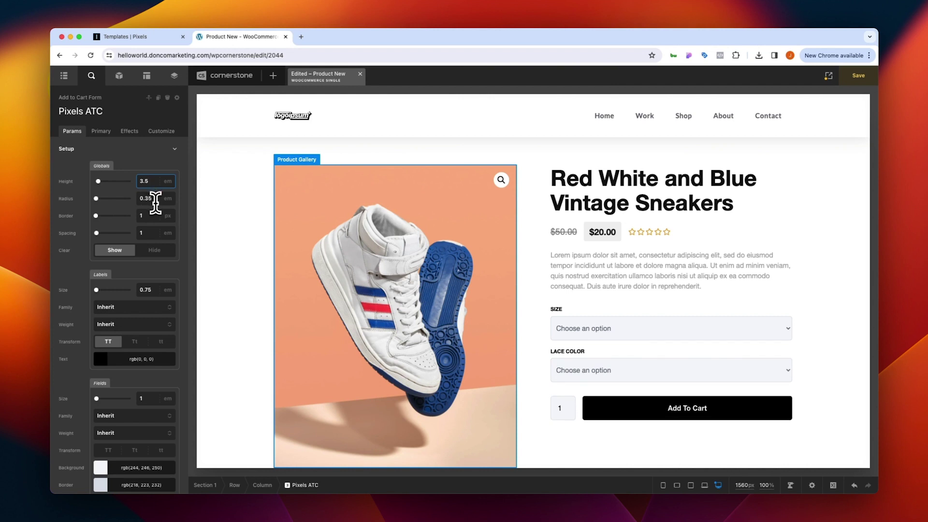
pyautogui.doubleClick(160, 199)
pyautogui.write('1')
pyautogui.write('100')
pyautogui.press('super+z')
# Try field spacing 5, restore it to 1, and save the page.
pyautogui.click(145, 216)
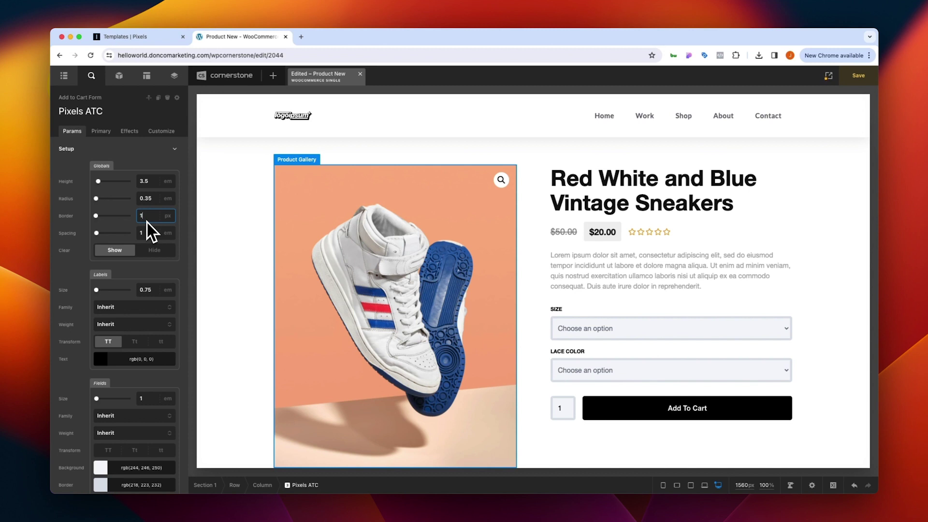
pyautogui.click(149, 234)
pyautogui.doubleClick(149, 233)
pyautogui.write('5')
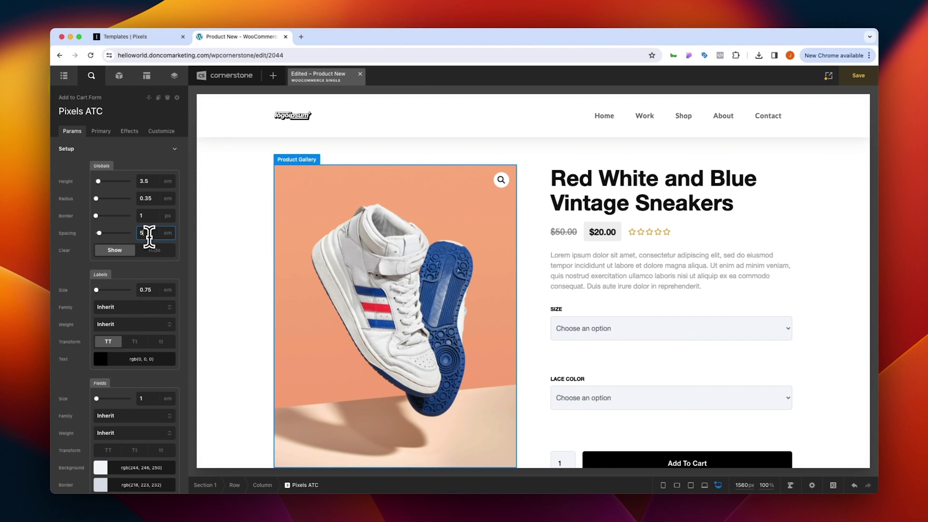
pyautogui.press('BackSpace')
pyautogui.write('1')
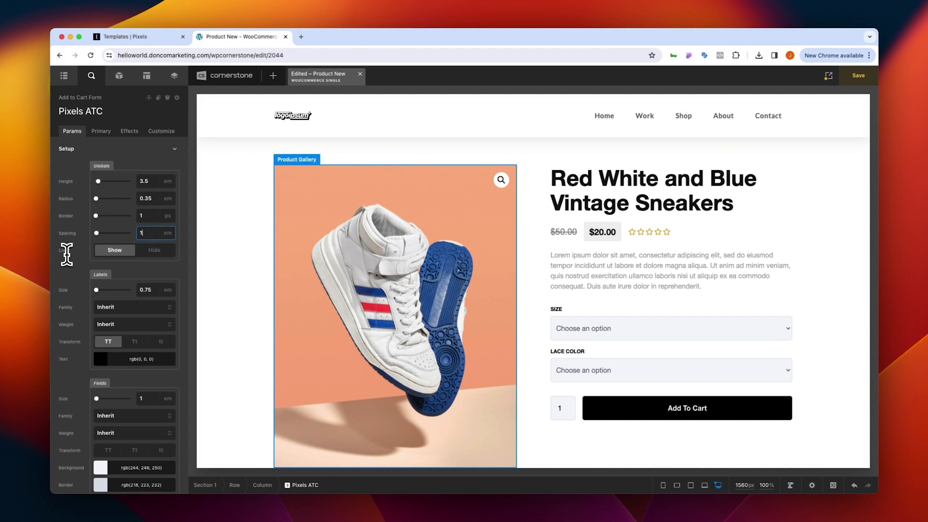
pyautogui.press('super+s')
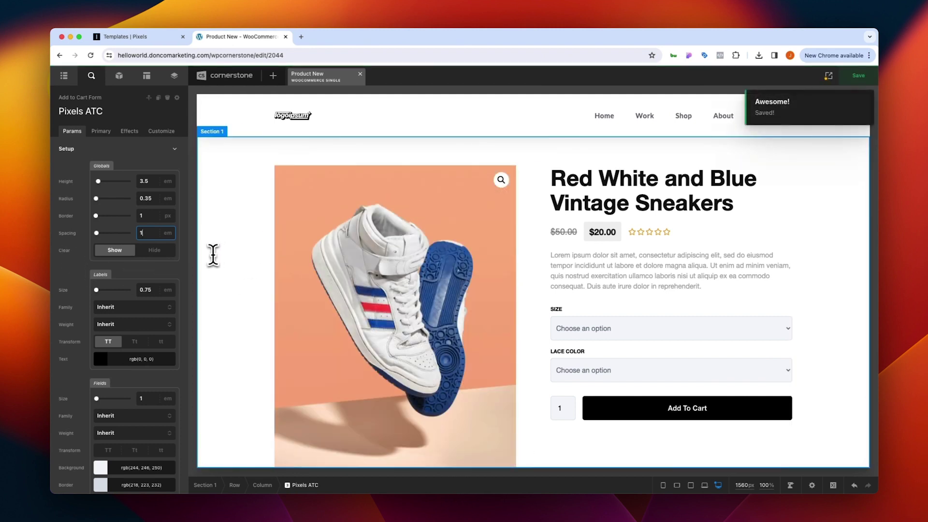
pyautogui.click(829, 76)
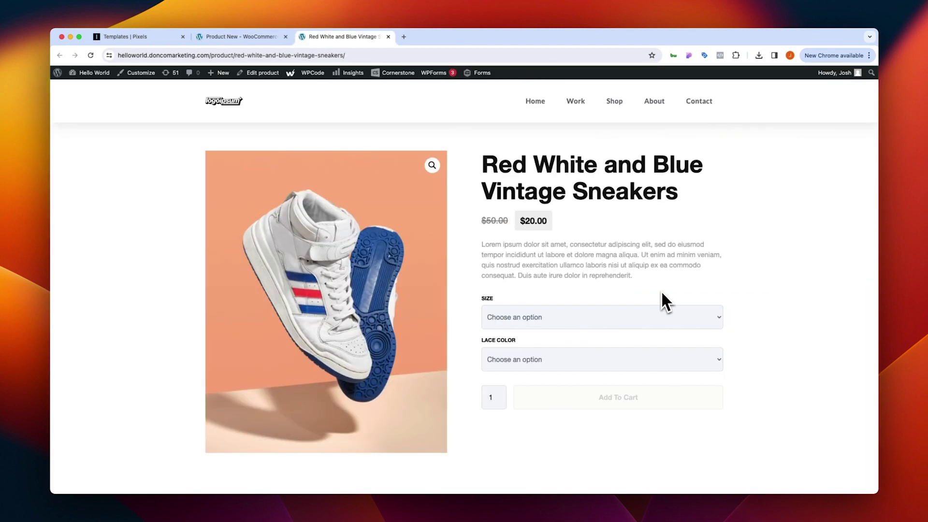
pyautogui.click(624, 316)
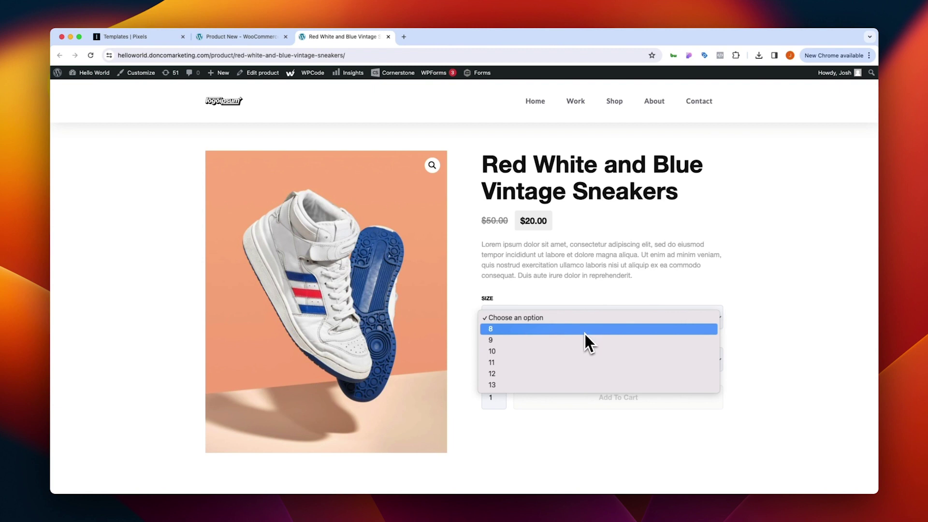
pyautogui.click(584, 330)
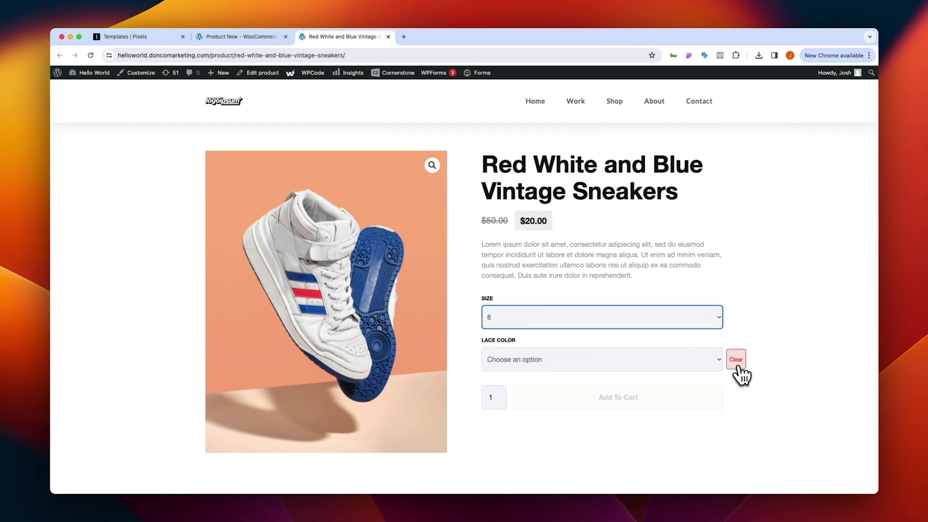
pyautogui.click(735, 360)
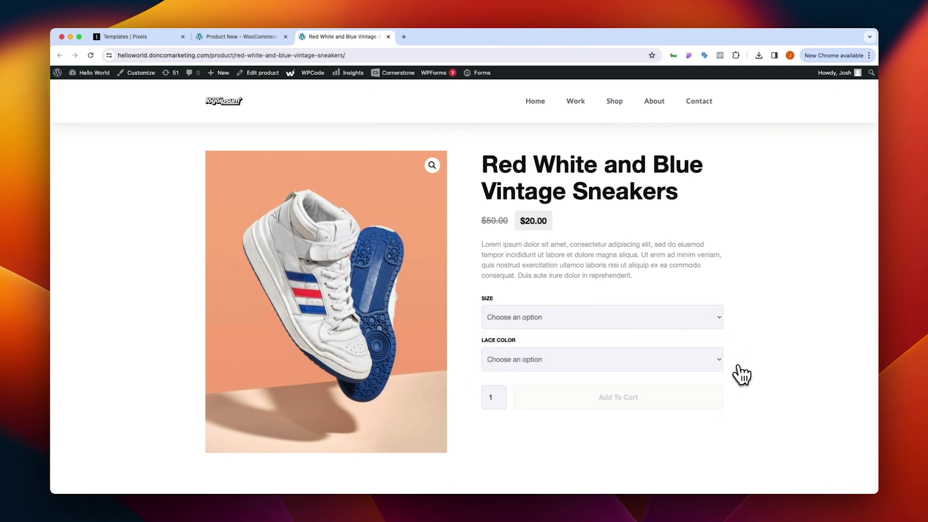
pyautogui.click(222, 36)
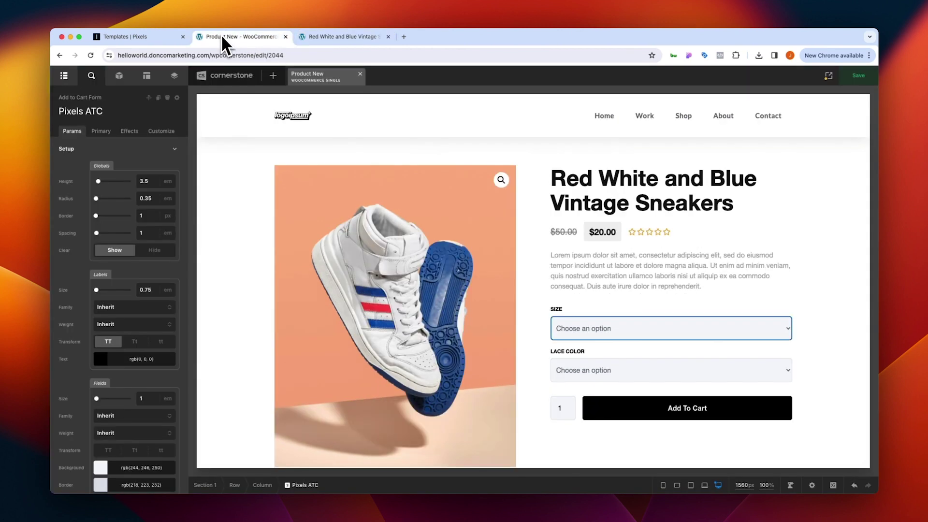
# Set the Clear link to Hide, save, and reload the live product page.
pyautogui.click(148, 252)
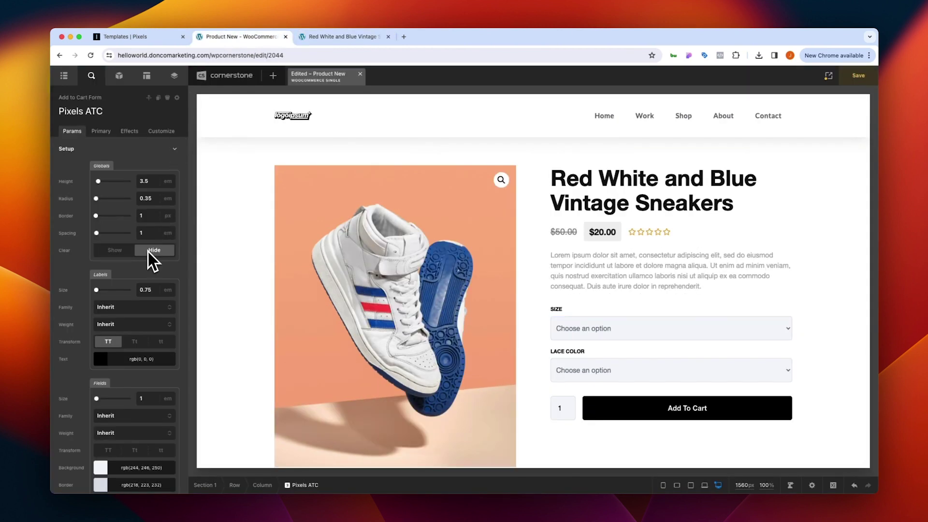
pyautogui.press('super+s')
pyautogui.click(316, 38)
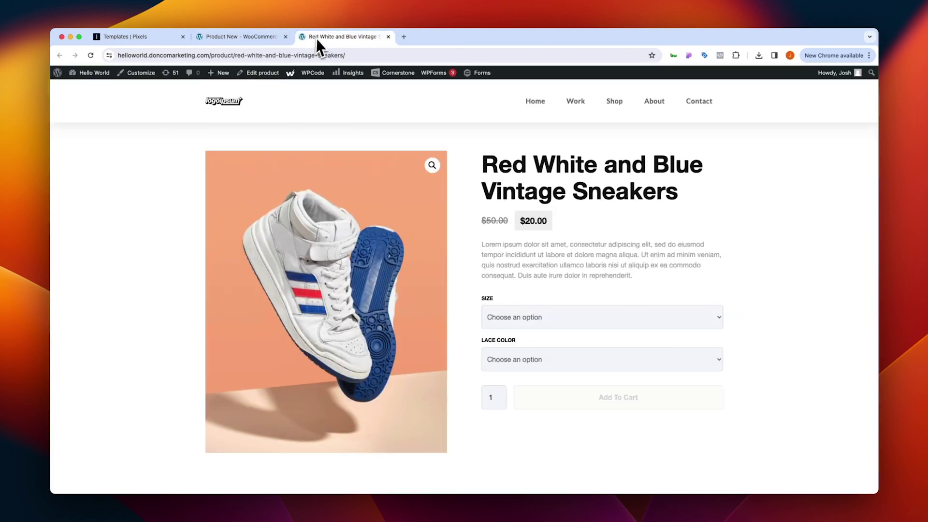
pyautogui.press('super+r')
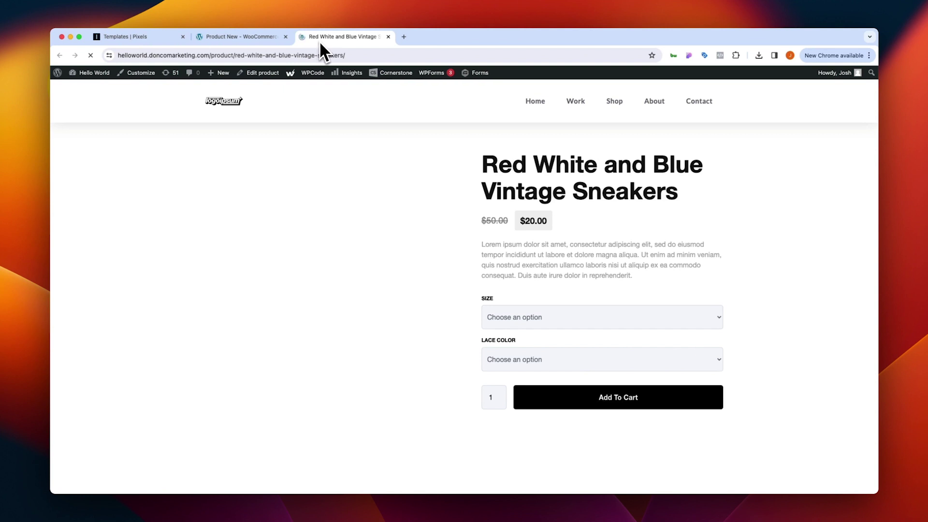
# Test the Size dropdown by picking 8, then resetting it to Choose an option.
pyautogui.click(508, 319)
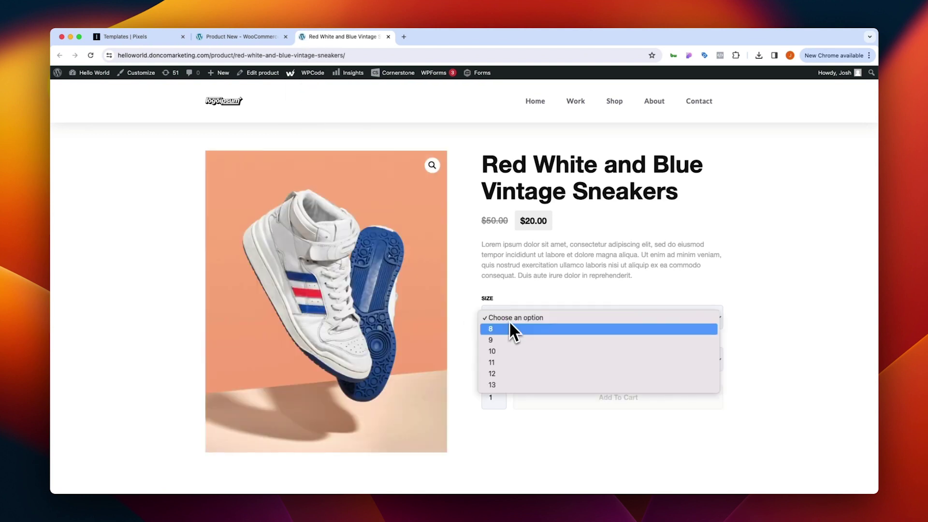
pyautogui.click(507, 332)
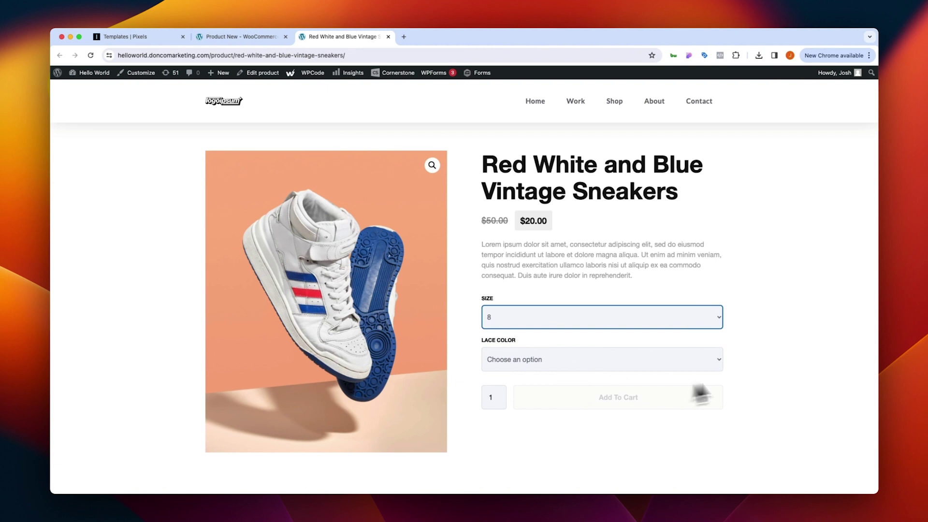
pyautogui.click(744, 372)
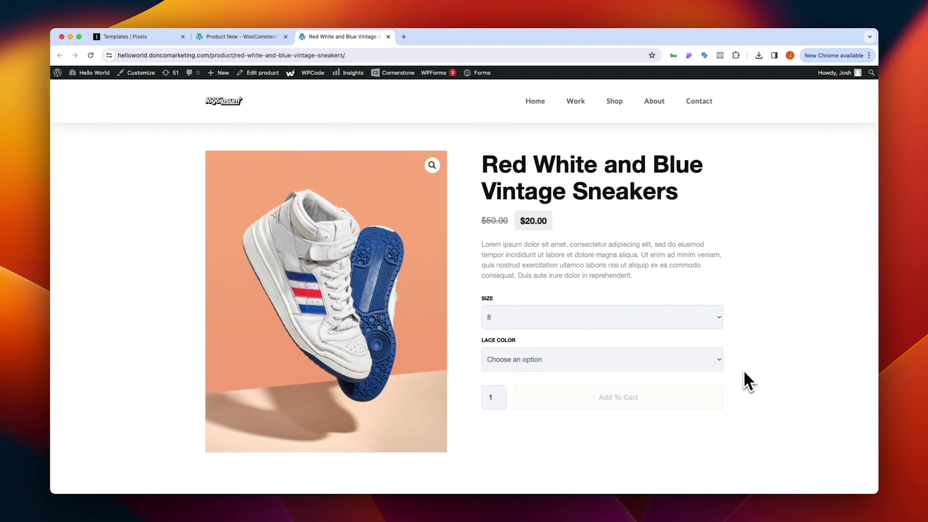
pyautogui.click(611, 320)
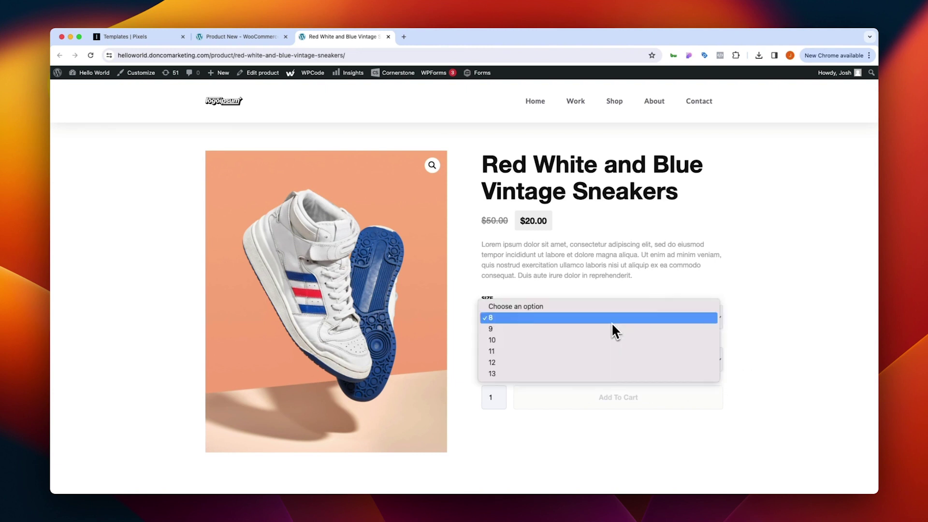
pyautogui.click(558, 310)
pyautogui.click(244, 38)
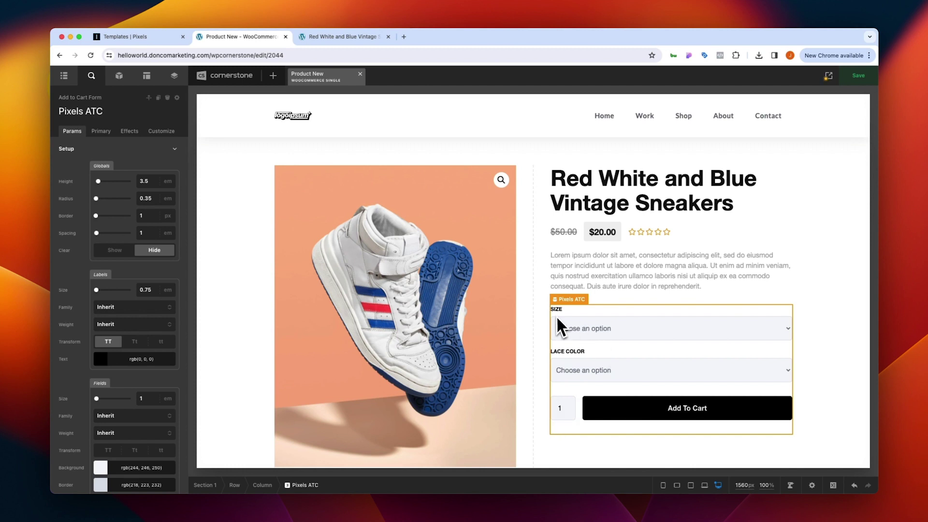
# Adjust the label text size and set the label text colour to red, rgb(255, 0, 0).
pyautogui.doubleClick(145, 290)
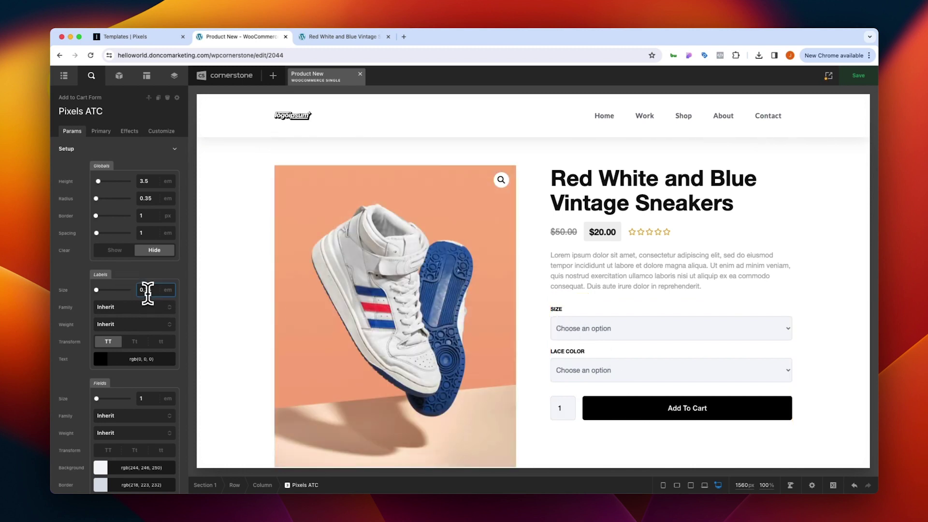
pyautogui.write('5')
pyautogui.doubleClick(147, 293)
pyautogui.write('0')
pyautogui.click(117, 362)
pyautogui.moveTo(202, 279); pyautogui.dragTo(231, 220)
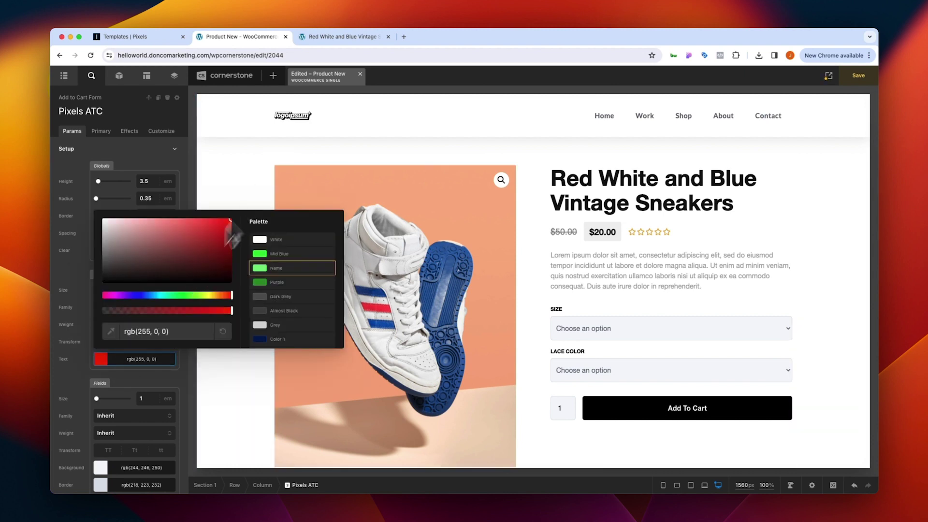
pyautogui.click(121, 360)
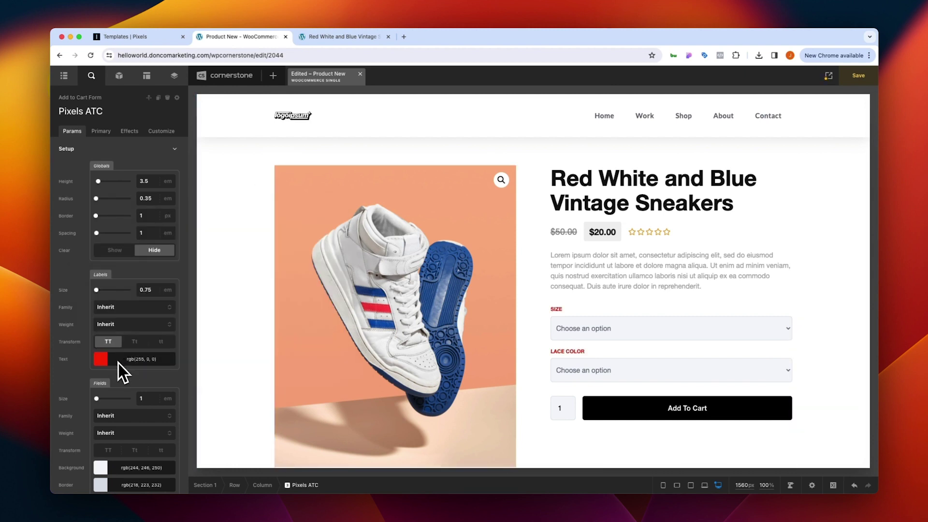
# Try field text size 2, restore it to 1, and make option fields uppercase.
pyautogui.scroll(-1, 119, 363)
pyautogui.click(149, 371)
pyautogui.press('BackSpace')
pyautogui.write('2')
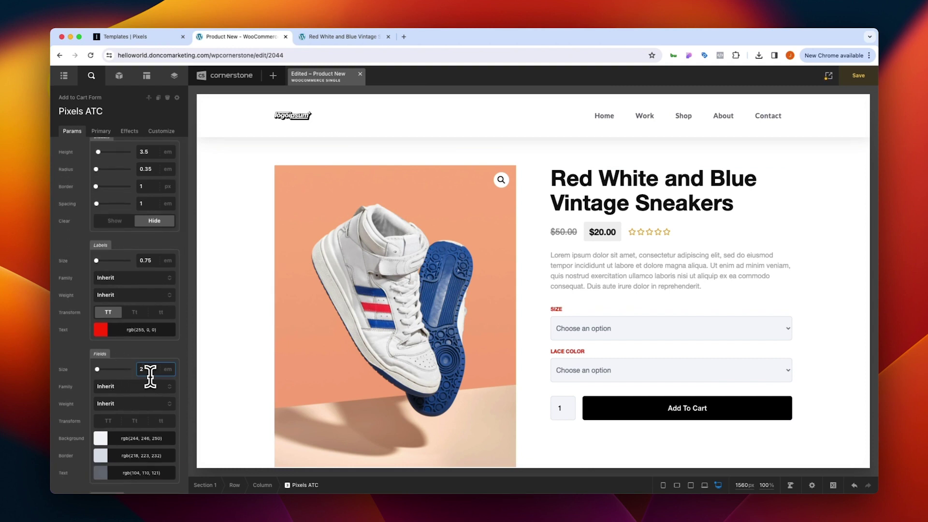
pyautogui.press('BackSpace')
pyautogui.write('1')
pyautogui.scroll(1, 150, 382)
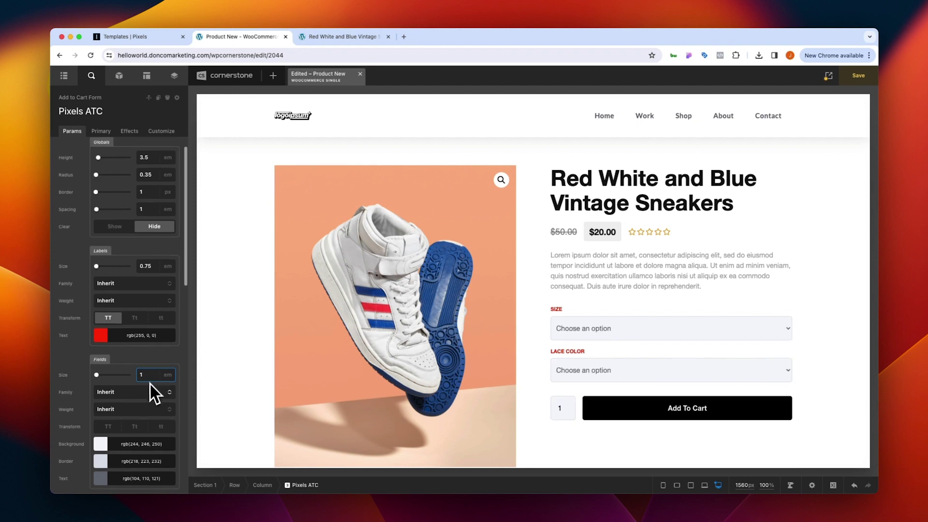
pyautogui.click(109, 428)
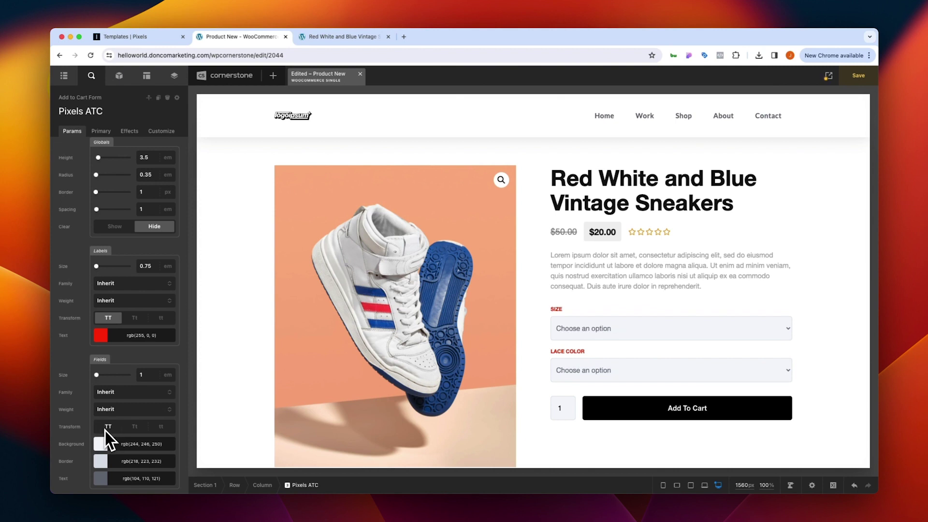
# Reload the live product page to view the red SIZE and LACE COLOR labels.
pyautogui.scroll(-2, 106, 430)
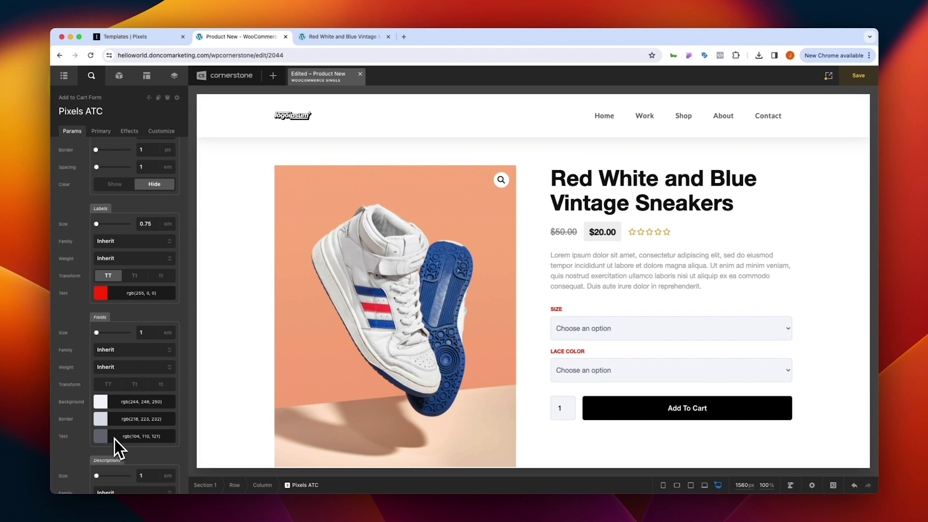
pyautogui.scroll(-6, 115, 439)
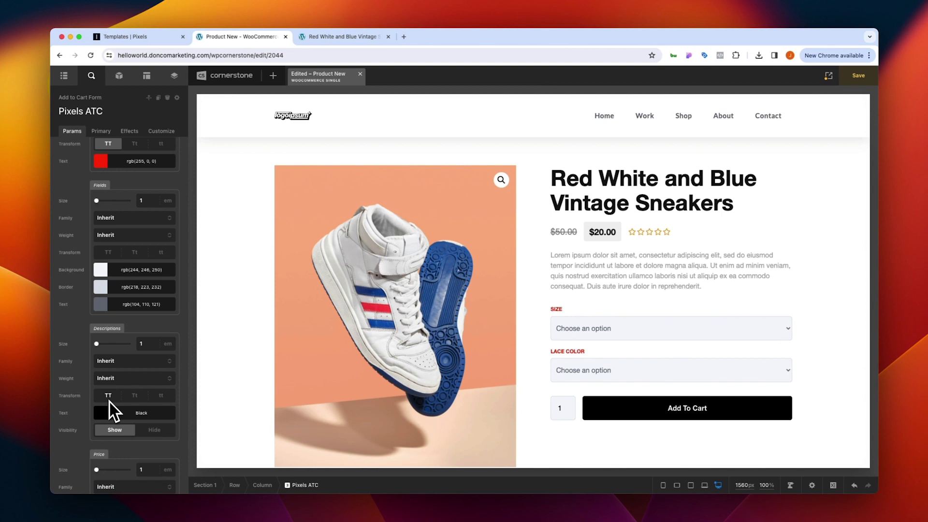
pyautogui.click(317, 38)
pyautogui.press('super+r')
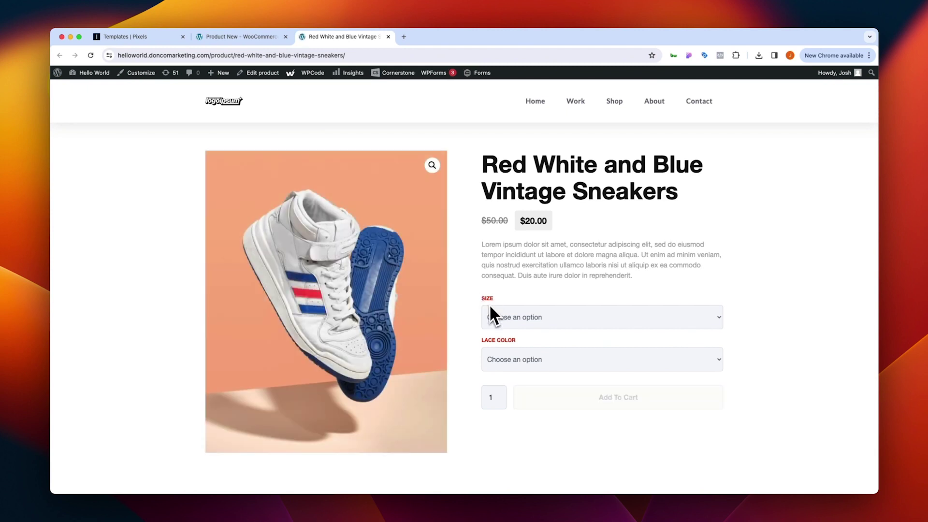
# Choose size 9 and Red lace colour on the live product page.
pyautogui.click(489, 314)
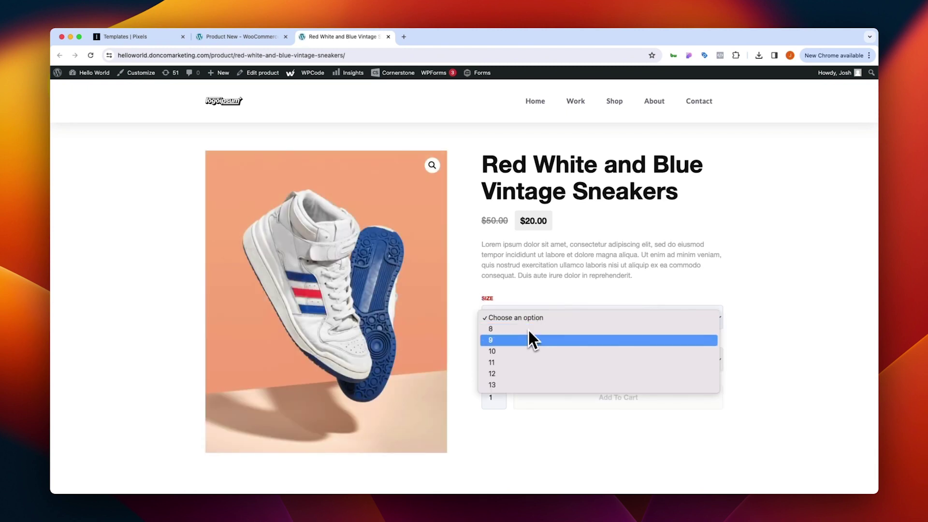
pyautogui.click(525, 338)
pyautogui.click(524, 360)
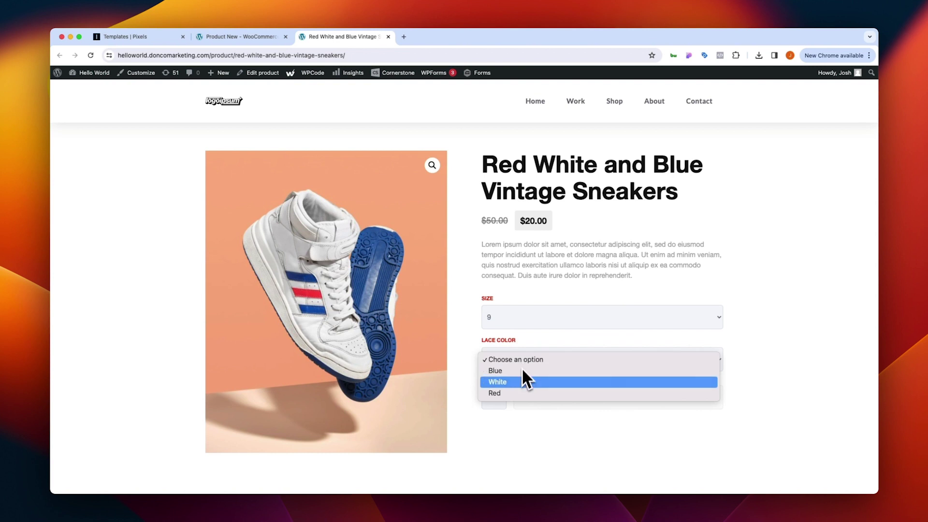
pyautogui.click(515, 393)
# Highlight the revealed variation description text, then clear the selection.
pyautogui.moveTo(509, 386); pyautogui.dragTo(715, 457)
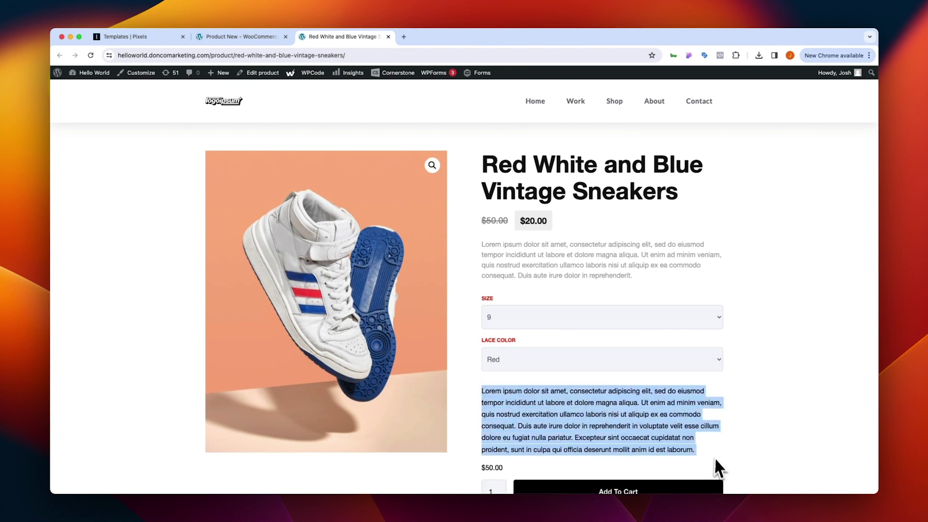
pyautogui.click(713, 458)
pyautogui.moveTo(504, 391); pyautogui.dragTo(668, 452)
pyautogui.click(666, 454)
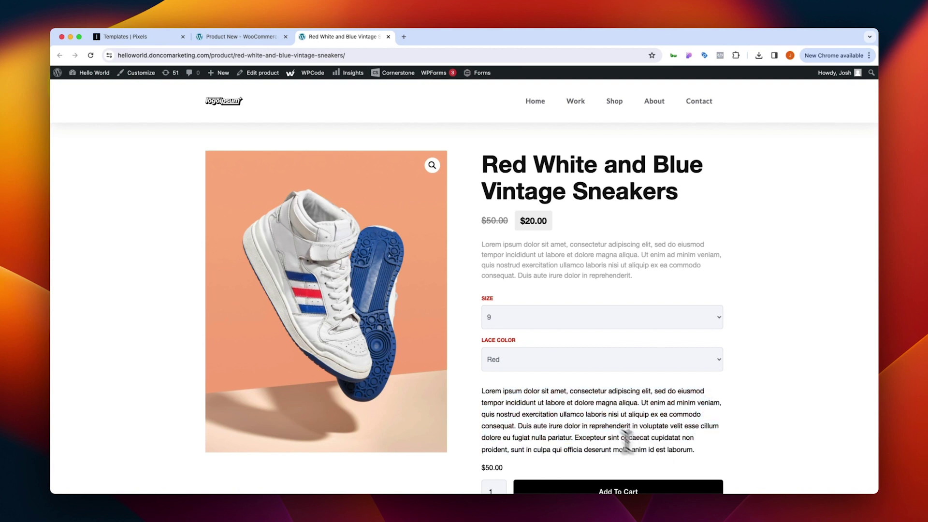
pyautogui.click(232, 37)
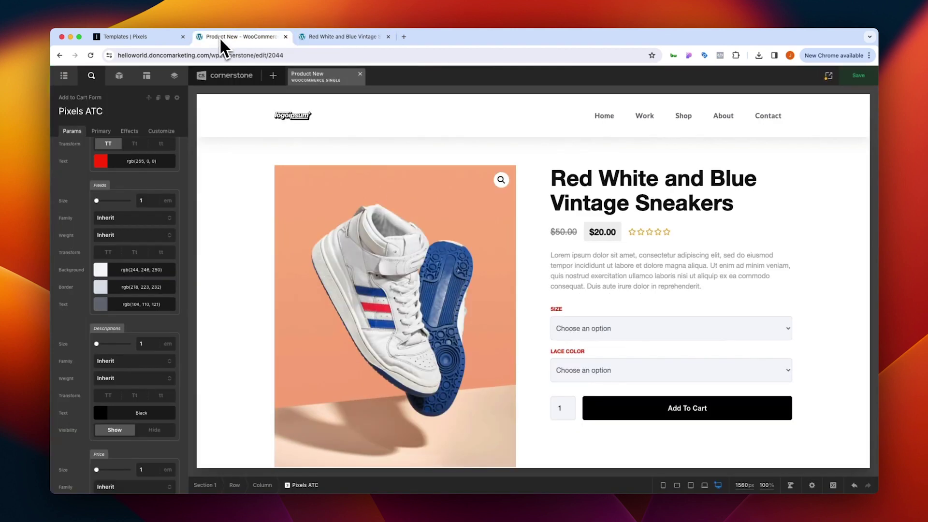
# Make the descriptions orange, rgb(255, 133, 0), and uppercase, then save the layout.
pyautogui.click(127, 412)
pyautogui.click(218, 350)
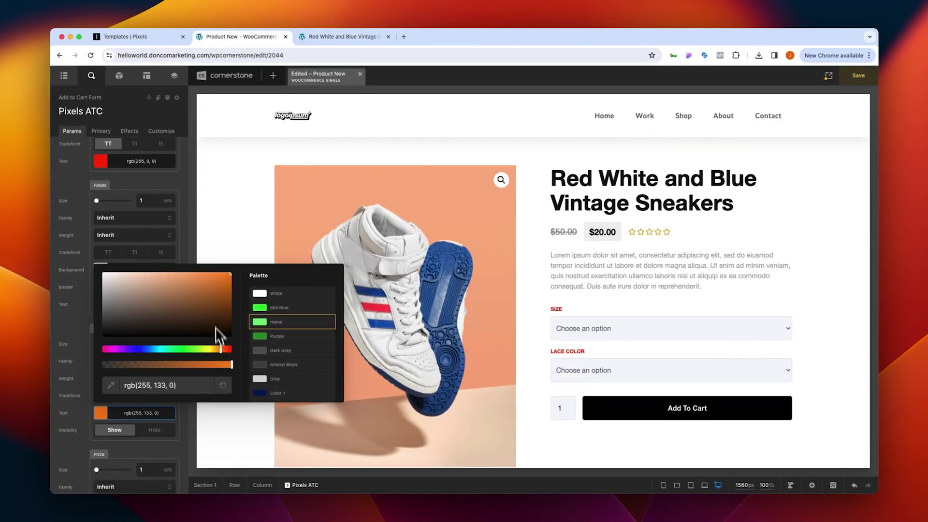
pyautogui.click(143, 416)
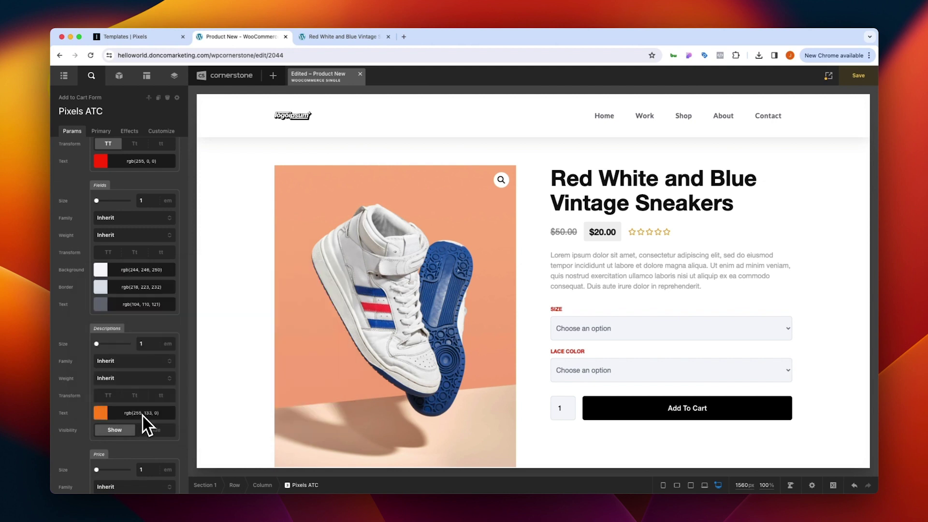
pyautogui.click(107, 396)
pyautogui.press('super+s')
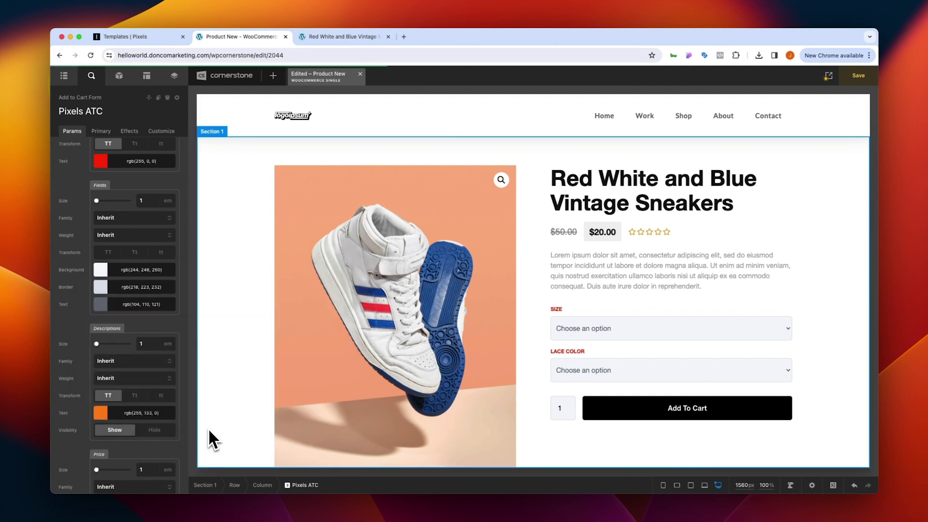
pyautogui.click(339, 36)
# Reload the live page, choose size 9 with Red laces, and select the uppercase description.
pyautogui.press('super+r')
pyautogui.click(489, 314)
pyautogui.click(513, 339)
pyautogui.click(511, 357)
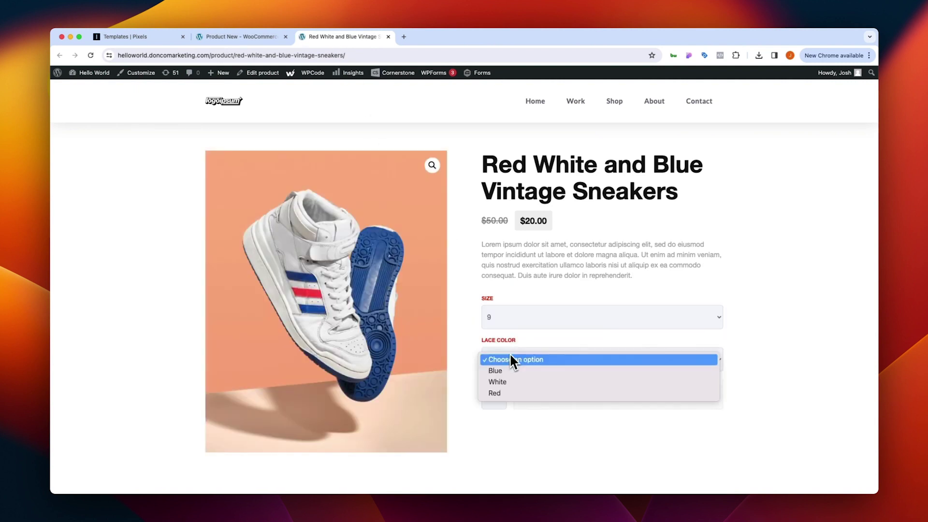
pyautogui.click(507, 389)
pyautogui.scroll(-2, 498, 392)
pyautogui.moveTo(482, 309); pyautogui.dragTo(661, 398)
pyautogui.click(655, 397)
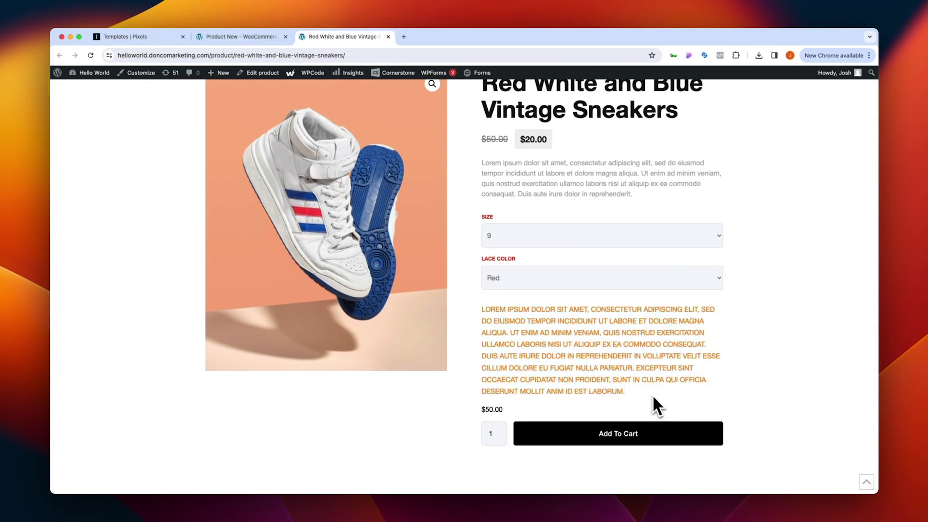
pyautogui.moveTo(645, 395); pyautogui.dragTo(480, 314)
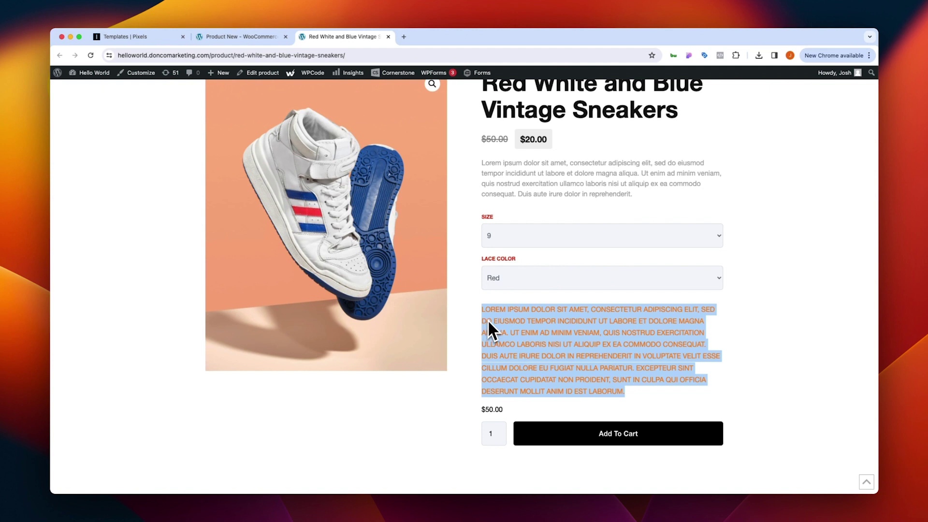
# Set Descriptions visibility to Hide, save, and reload the live product page.
pyautogui.click(234, 38)
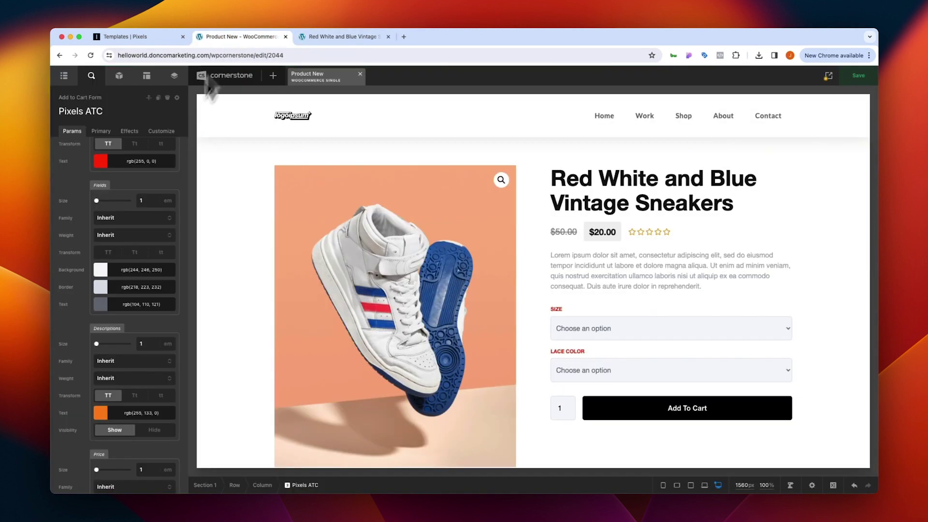
pyautogui.click(154, 430)
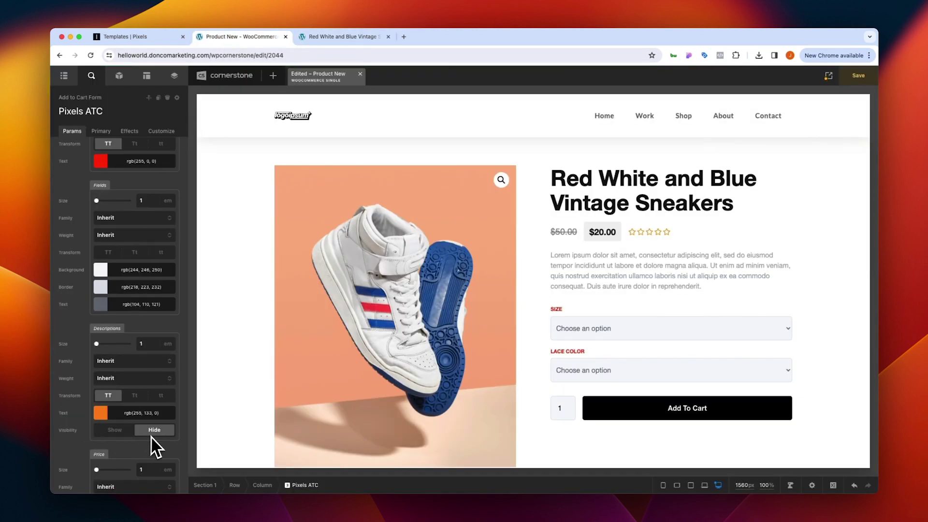
pyautogui.press('super+s')
pyautogui.click(332, 41)
pyautogui.press('super+r')
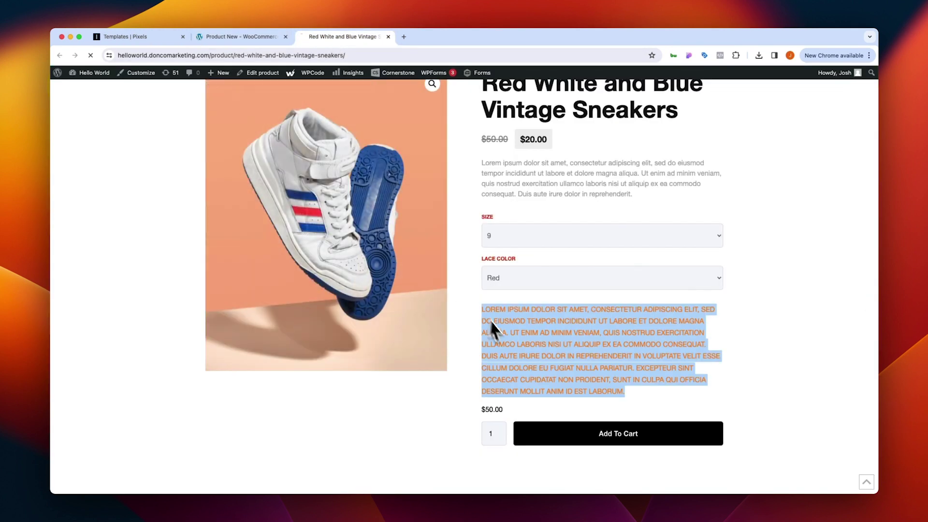
# Pick size 9 and Red laces, checking that only the $50.00 price appears without a description.
pyautogui.click(510, 239)
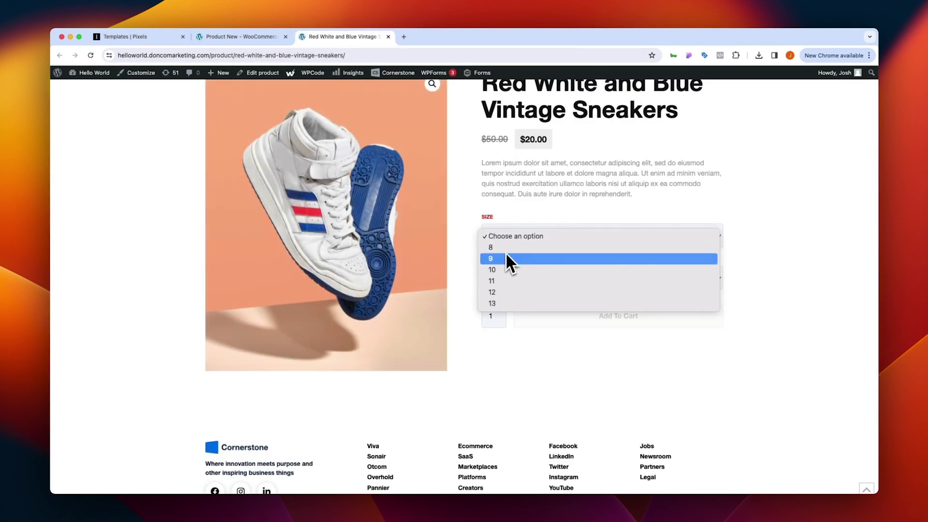
pyautogui.click(502, 258)
pyautogui.click(539, 280)
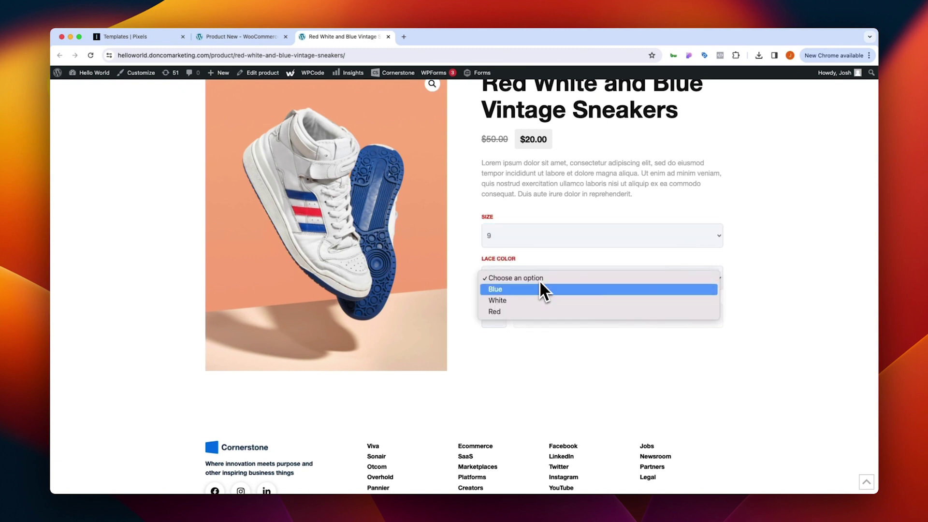
pyautogui.click(525, 312)
pyautogui.moveTo(479, 309); pyautogui.dragTo(528, 317)
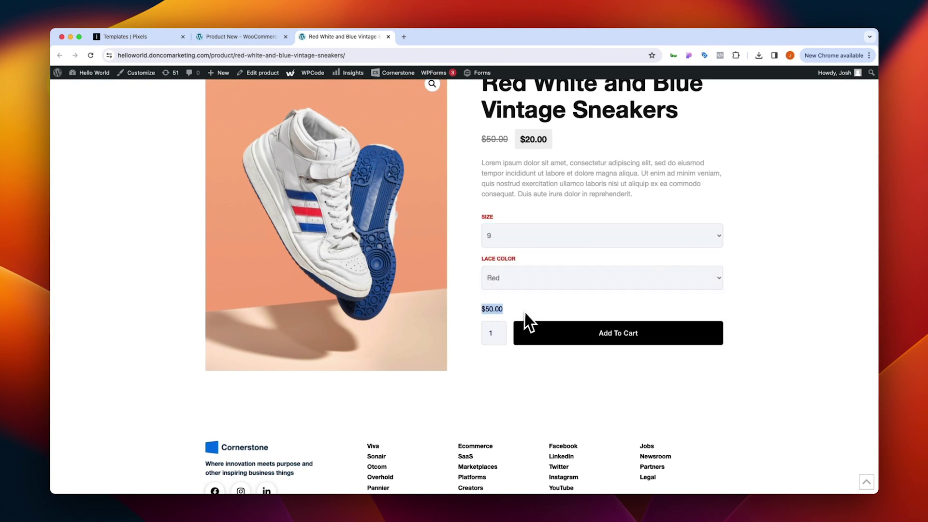
pyautogui.click(162, 293)
pyautogui.hotkey('ctrl', 'shift', 'Tab')
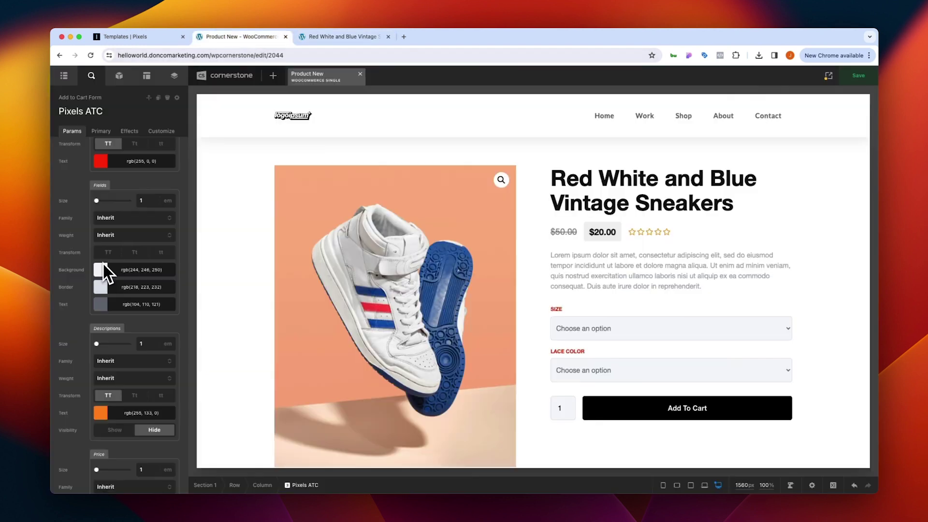
# Inspect the product summary text on the live product page.
pyautogui.scroll(-4, 104, 262)
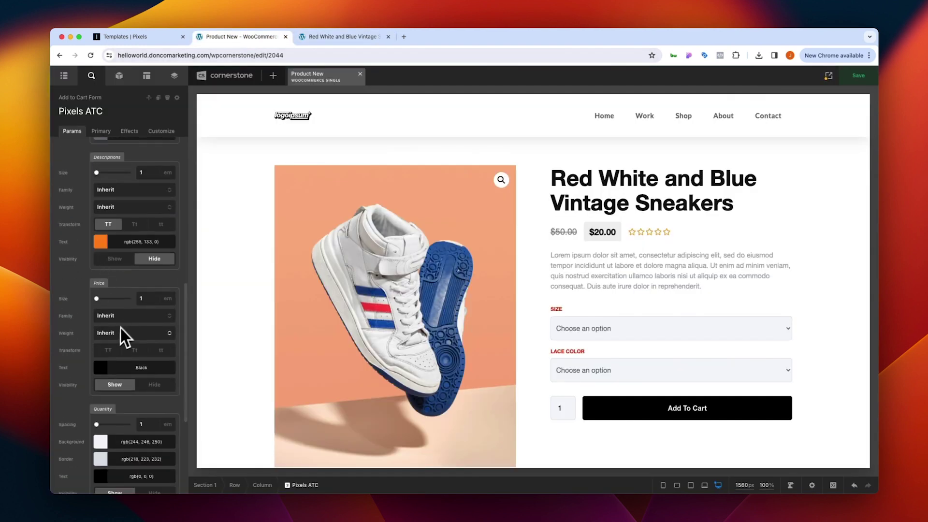
pyautogui.click(329, 37)
pyautogui.tripleClick(465, 312)
pyautogui.click(473, 317)
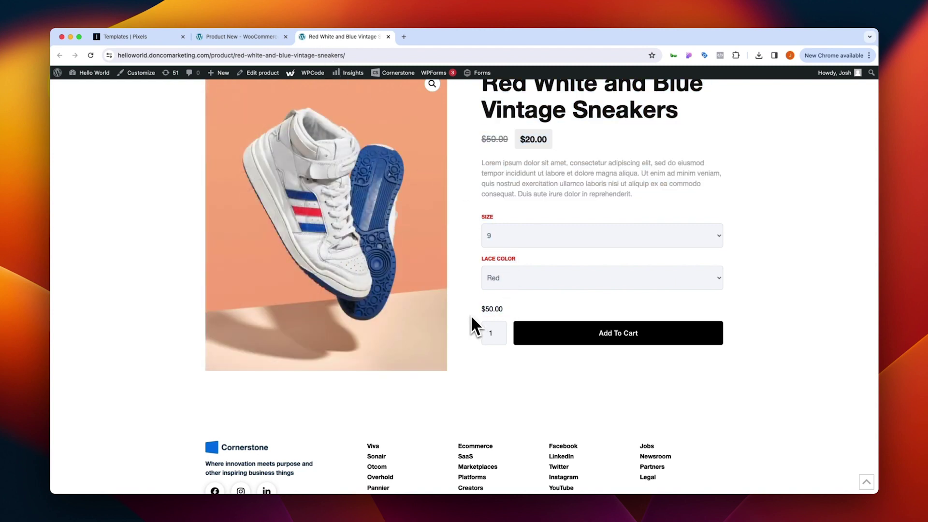
# Give the Pixels ATC price size 2, Bold weight and pink rgb(255, 0, 138) text, then save.
pyautogui.click(242, 37)
pyautogui.click(152, 259)
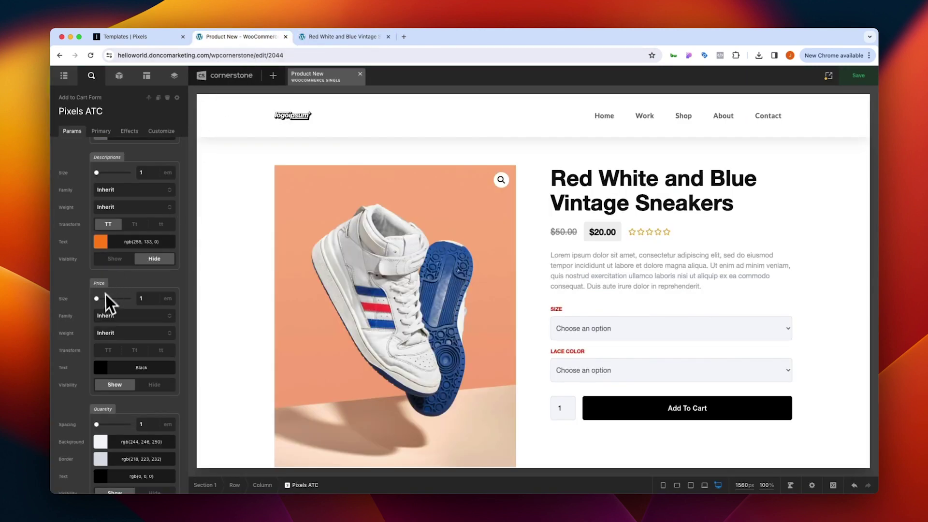
pyautogui.click(140, 297)
pyautogui.write('2')
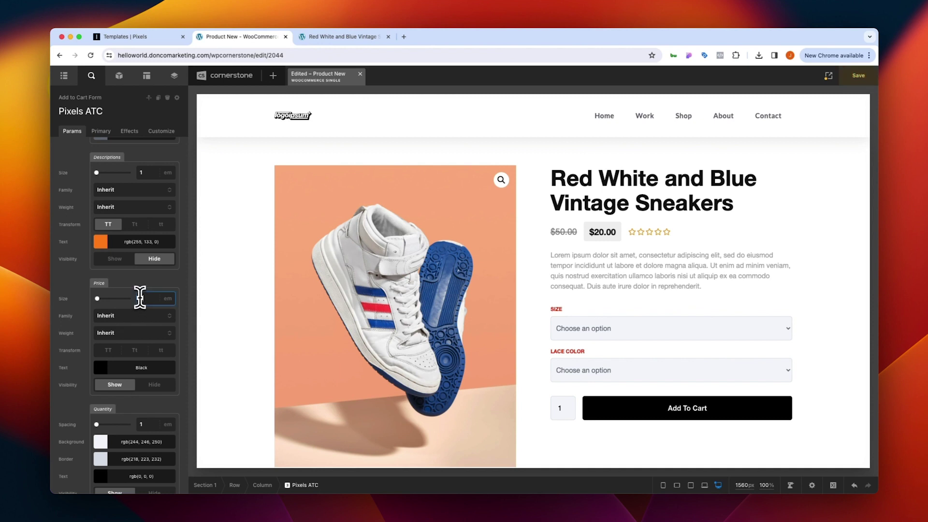
pyautogui.click(127, 333)
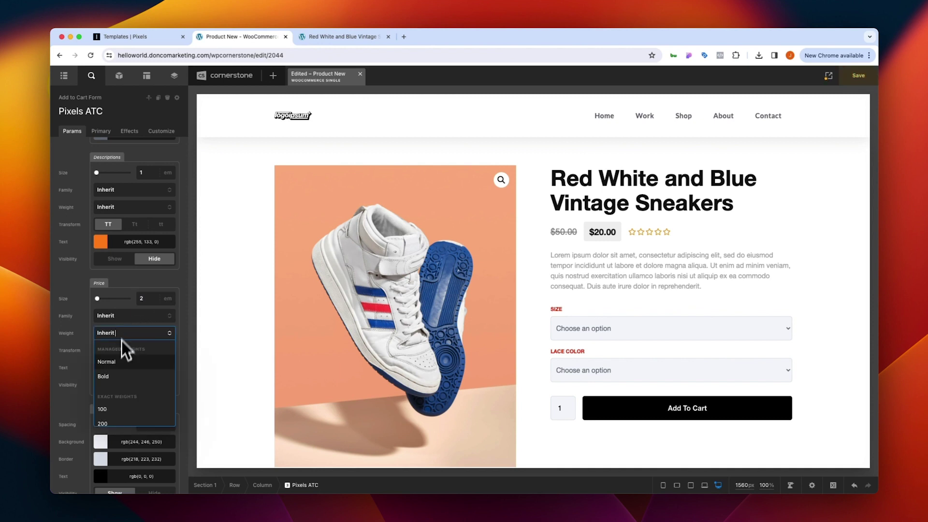
pyautogui.click(117, 379)
pyautogui.click(114, 369)
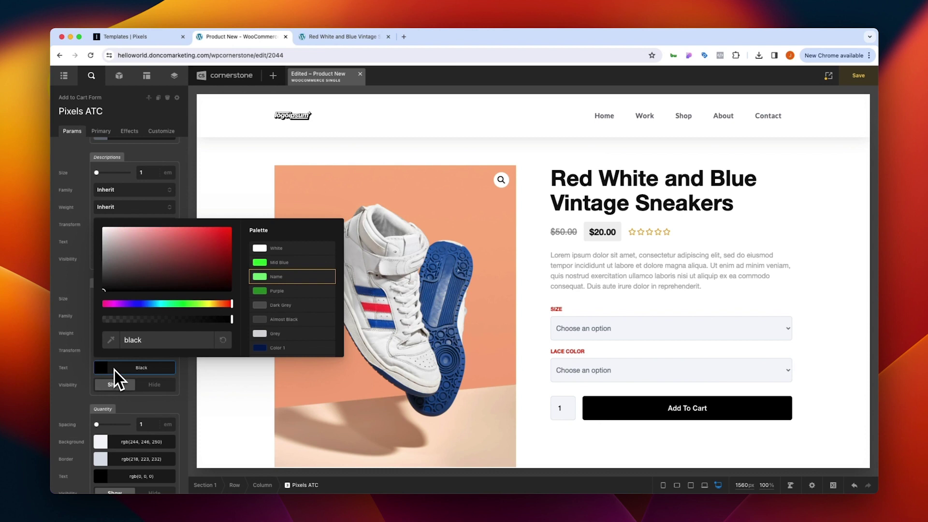
pyautogui.click(114, 303)
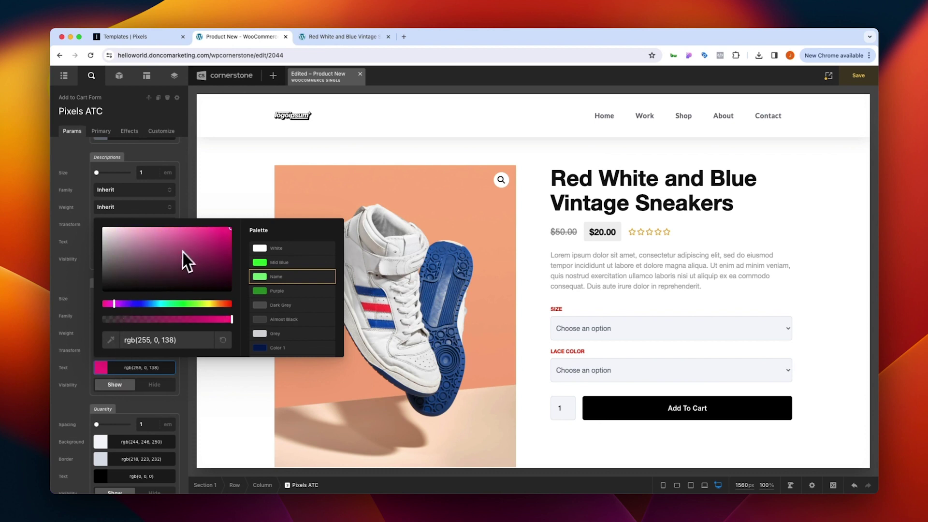
pyautogui.click(121, 368)
pyautogui.press('super+s')
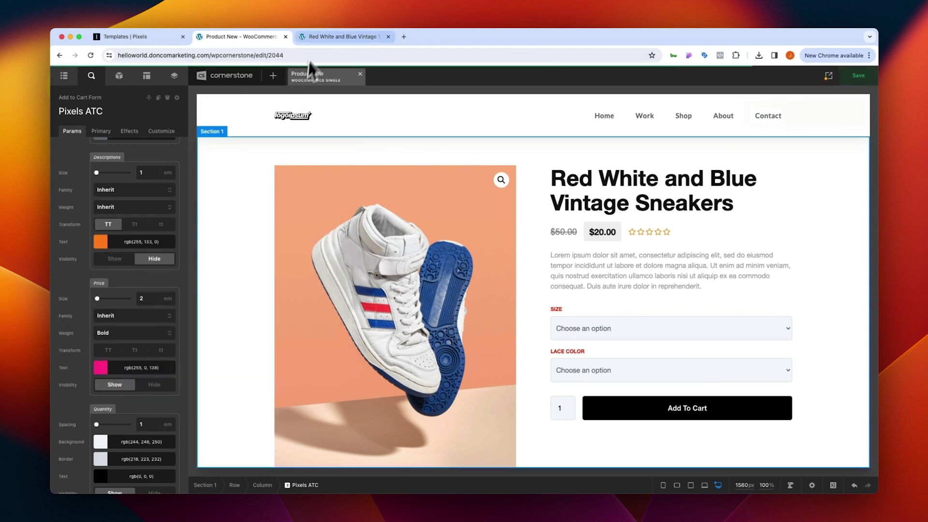
# Reload the product page, choose size 9 with Red laces, and select the $50.00 price.
pyautogui.click(320, 35)
pyautogui.press('super+r')
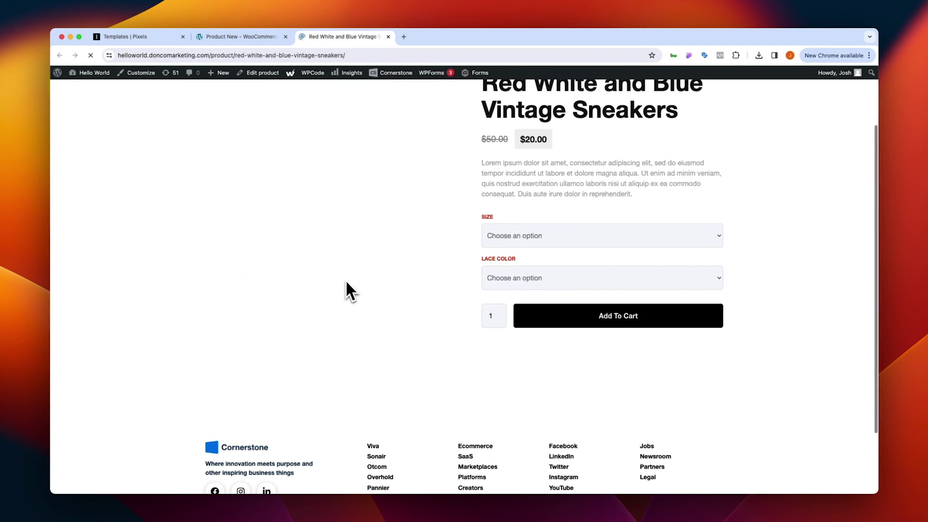
pyautogui.click(512, 239)
pyautogui.click(505, 257)
pyautogui.click(505, 278)
pyautogui.click(505, 312)
pyautogui.moveTo(506, 314); pyautogui.dragTo(524, 316)
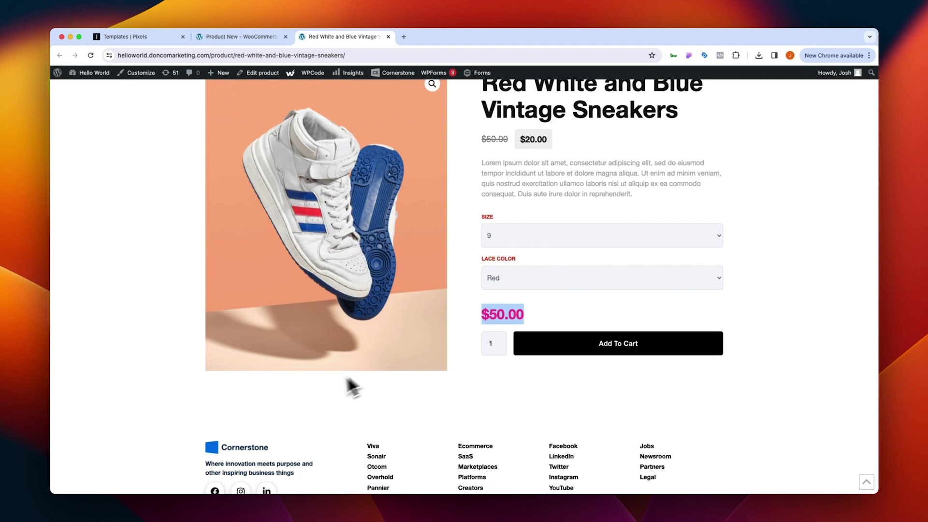
# After checking the pink $50.00 price, set the Pixels ATC price visibility to Hide.
pyautogui.click(459, 374)
pyautogui.moveTo(493, 390); pyautogui.dragTo(466, 318)
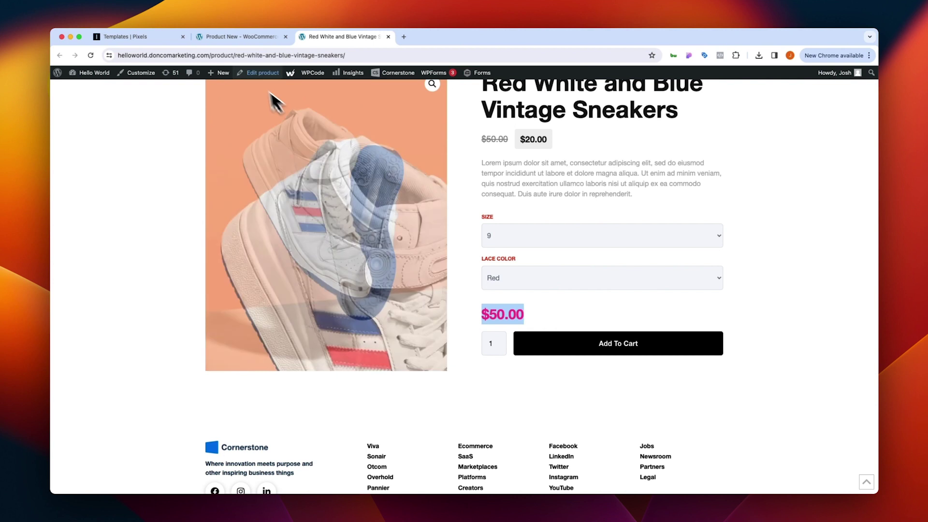
pyautogui.click(221, 36)
pyautogui.scroll(-3, 123, 289)
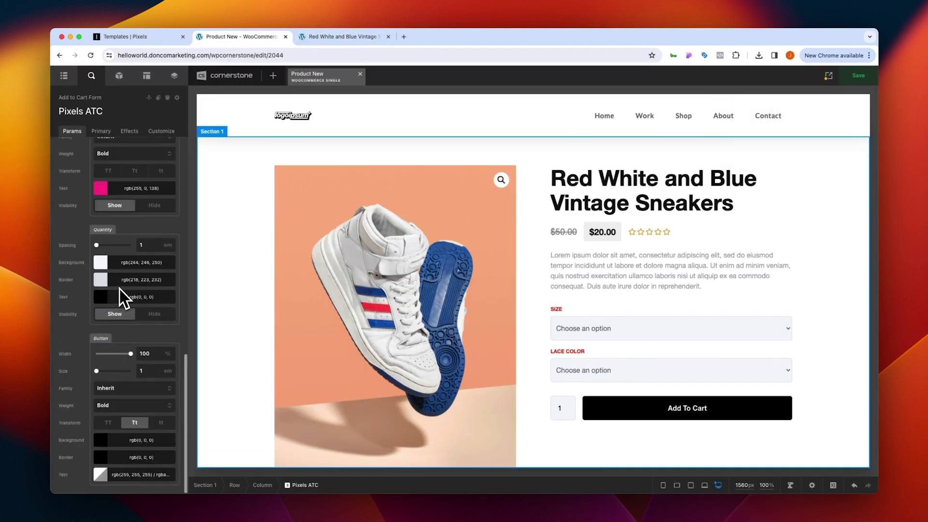
pyautogui.scroll(2, 120, 289)
pyautogui.click(156, 293)
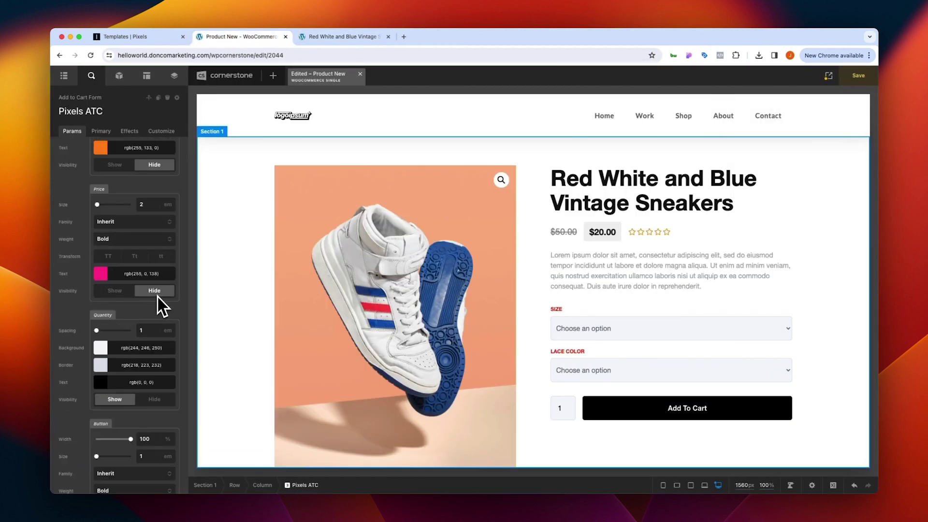
# On the live page, choose size 9 with Red laces and confirm no variation price appears.
pyautogui.click(328, 36)
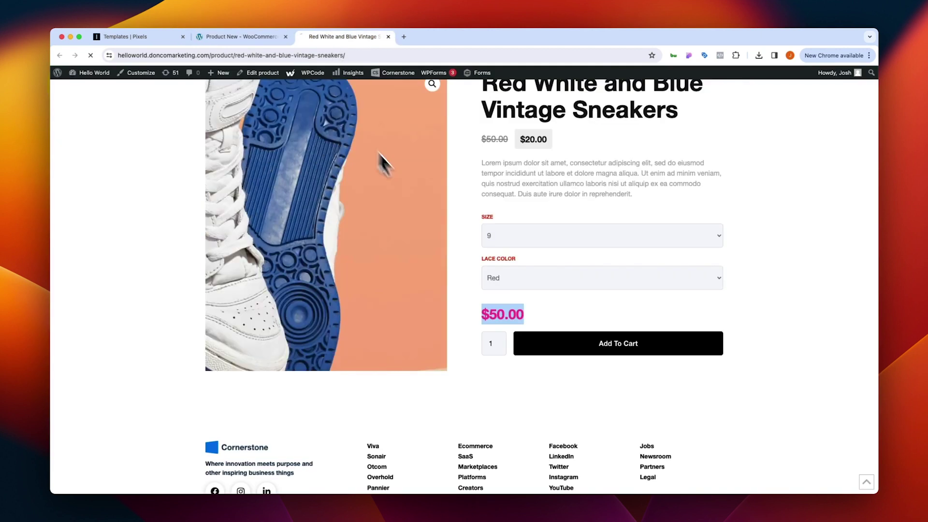
pyautogui.click(500, 240)
pyautogui.click(497, 258)
pyautogui.click(511, 277)
pyautogui.click(507, 310)
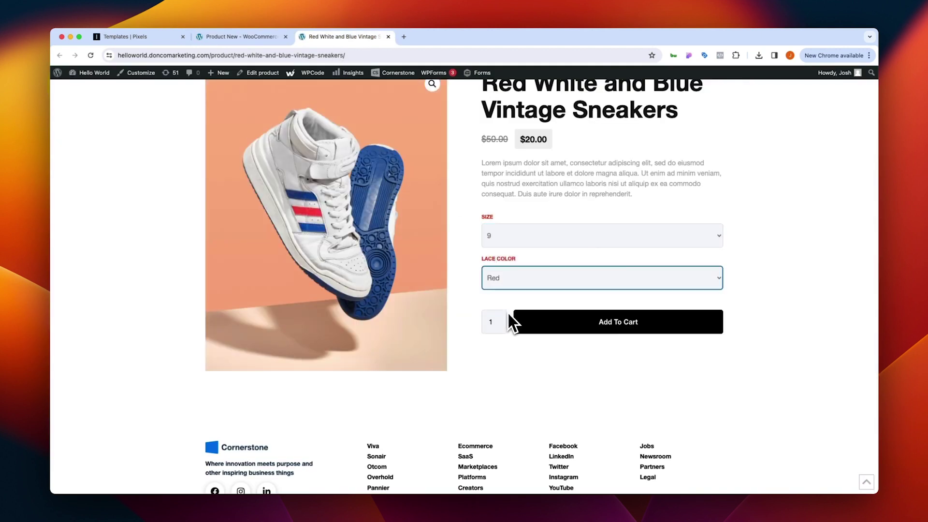
pyautogui.doubleClick(492, 313)
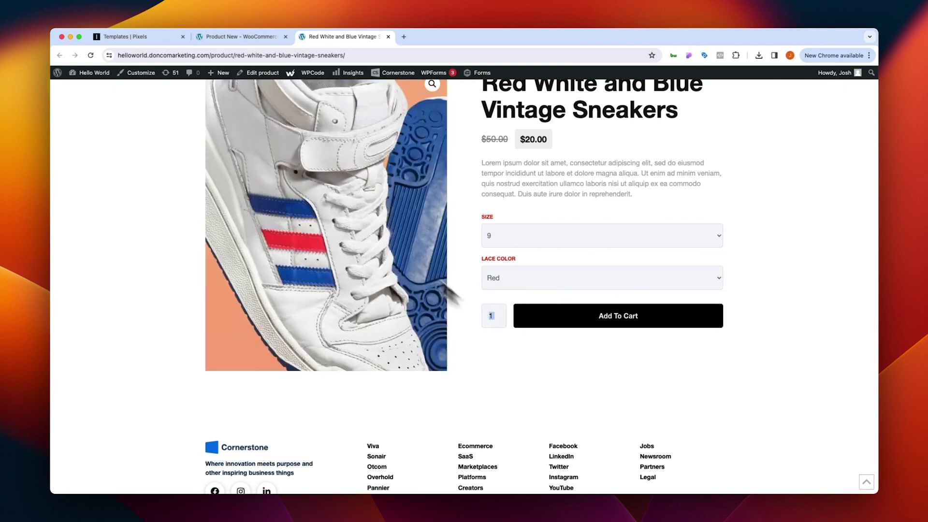
pyautogui.click(228, 36)
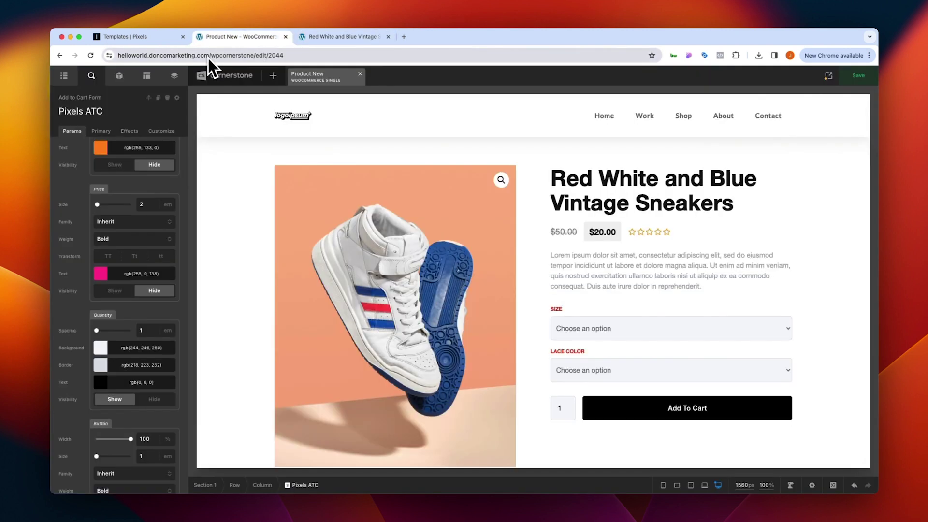
# Set quantity spacing to 3, keep the quantity field visible, and make the button 40% wide.
pyautogui.scroll(-4, 135, 217)
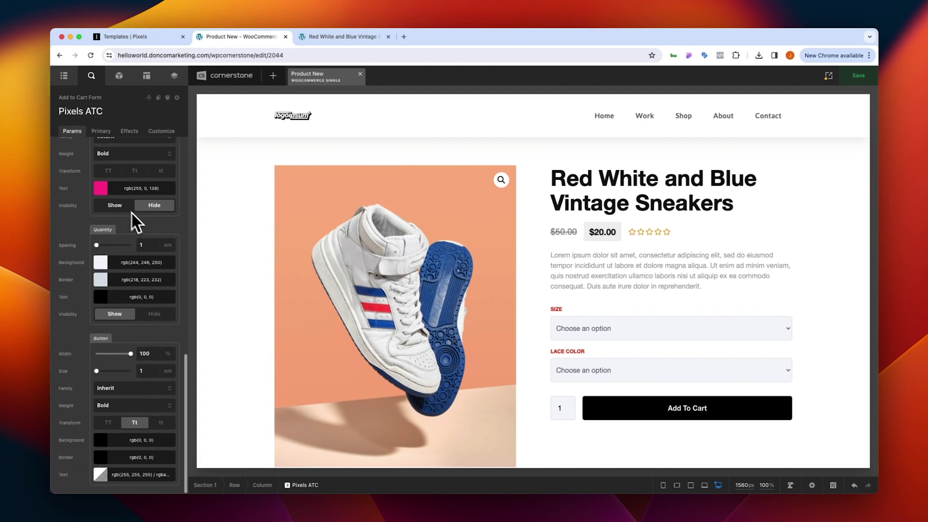
pyautogui.doubleClick(145, 244)
pyautogui.write('3')
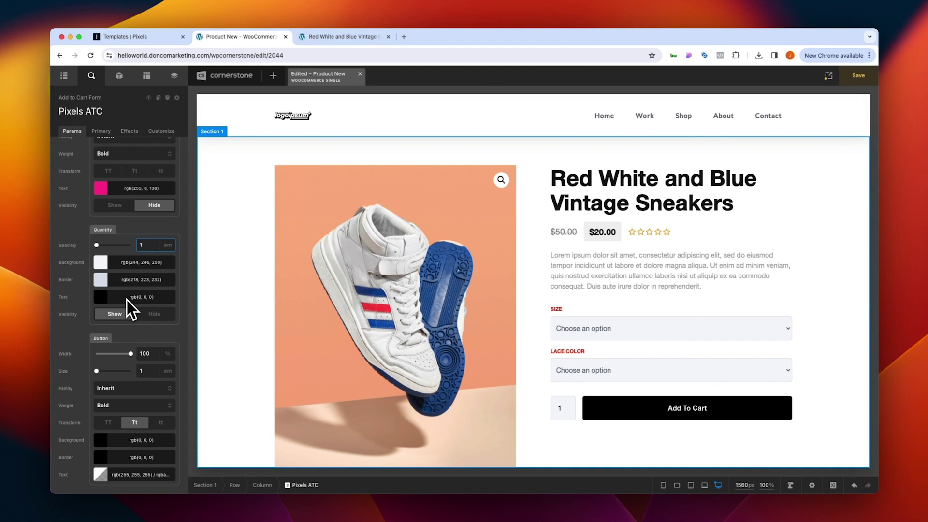
pyautogui.click(152, 318)
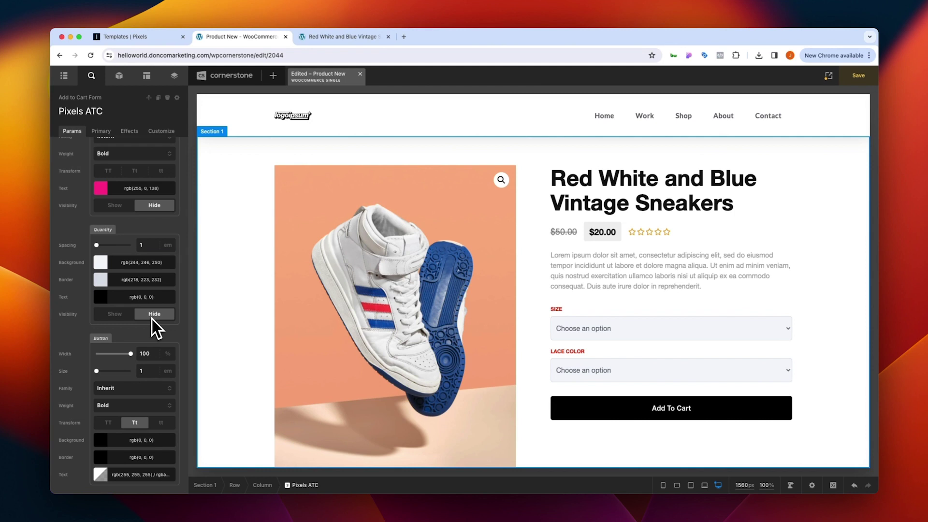
pyautogui.click(145, 353)
pyautogui.doubleClick(145, 354)
pyautogui.write('40')
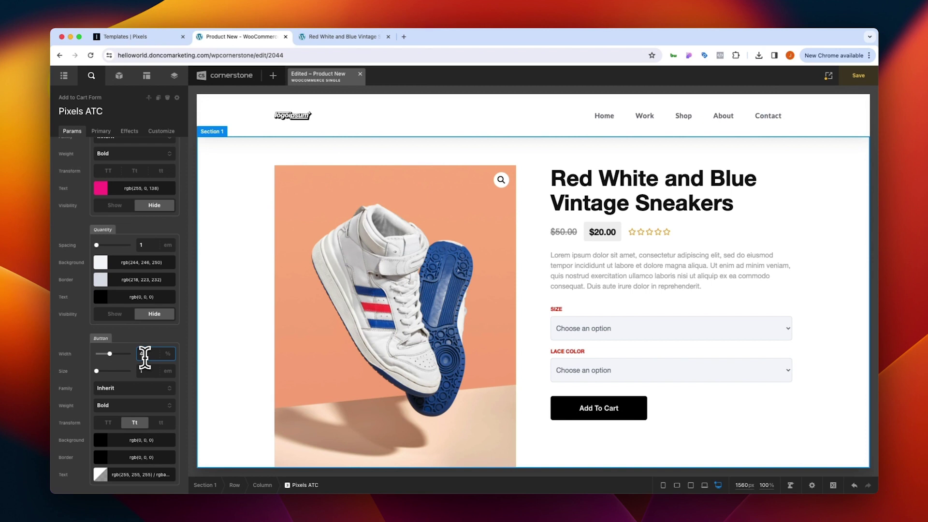
pyautogui.click(122, 320)
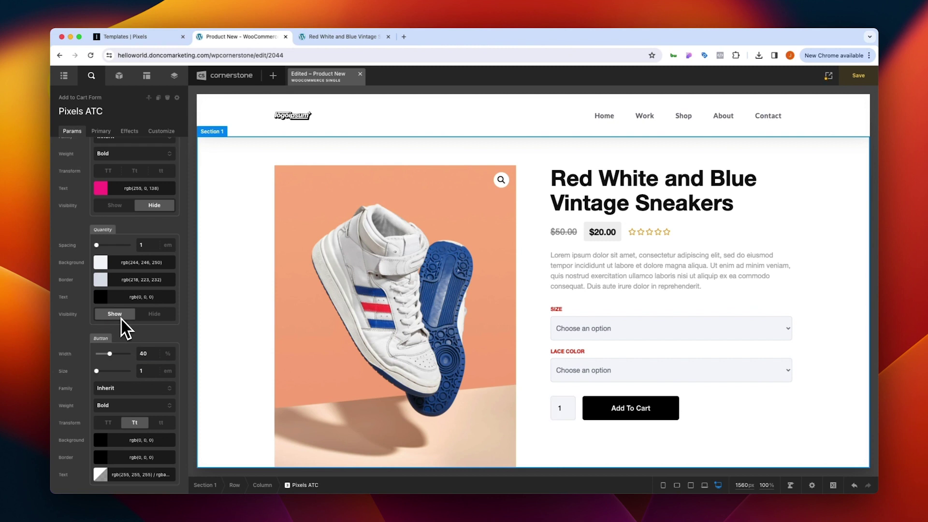
# Make the Add To Cart label capitalized, review the button colour pickers, and save the layout.
pyautogui.click(147, 372)
pyautogui.click(135, 423)
pyautogui.click(129, 442)
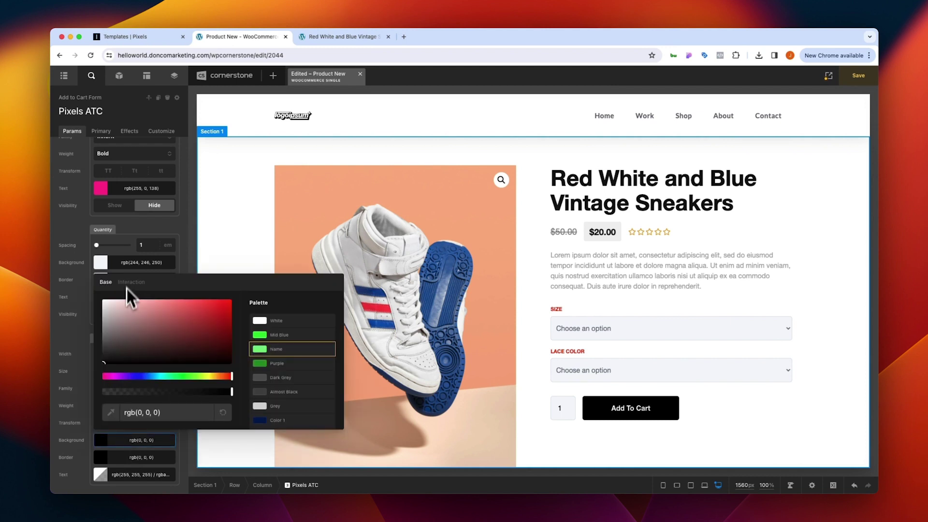
pyautogui.click(122, 438)
pyautogui.click(118, 457)
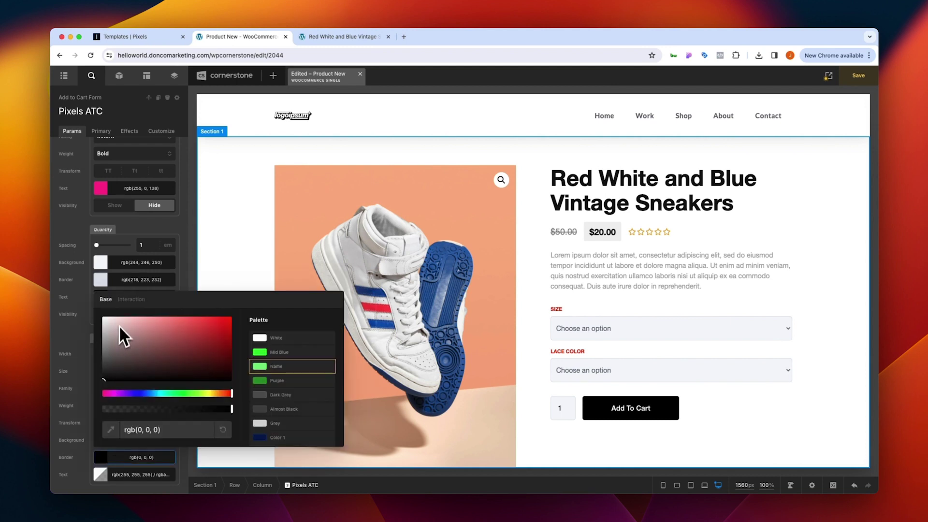
pyautogui.click(128, 461)
pyautogui.click(127, 475)
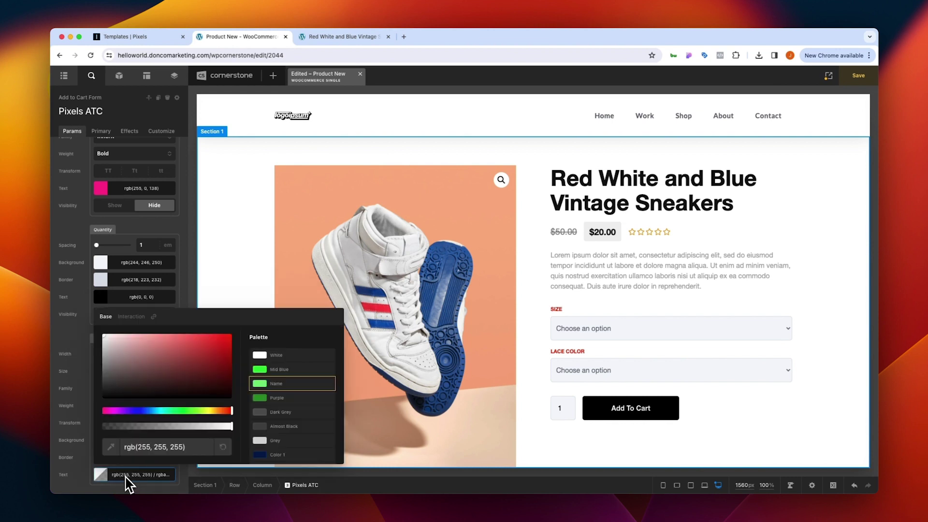
pyautogui.click(126, 477)
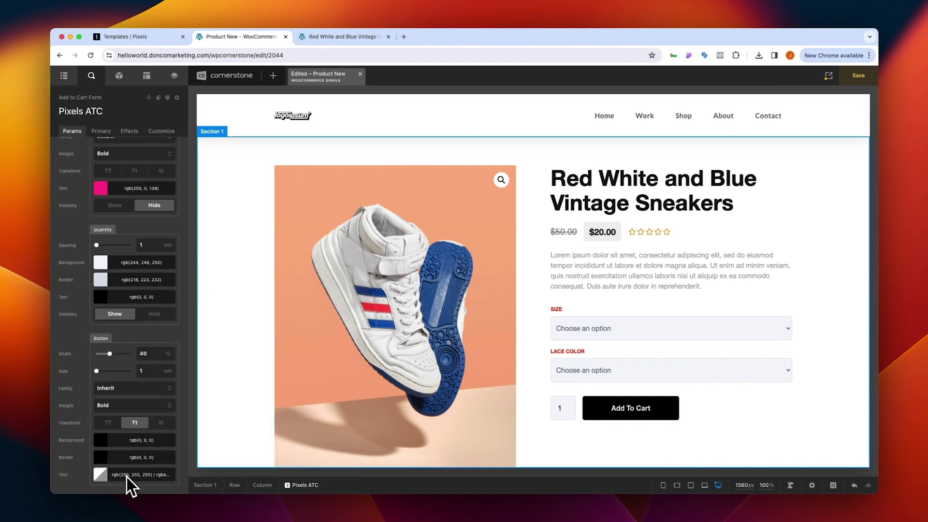
pyautogui.press('super+s')
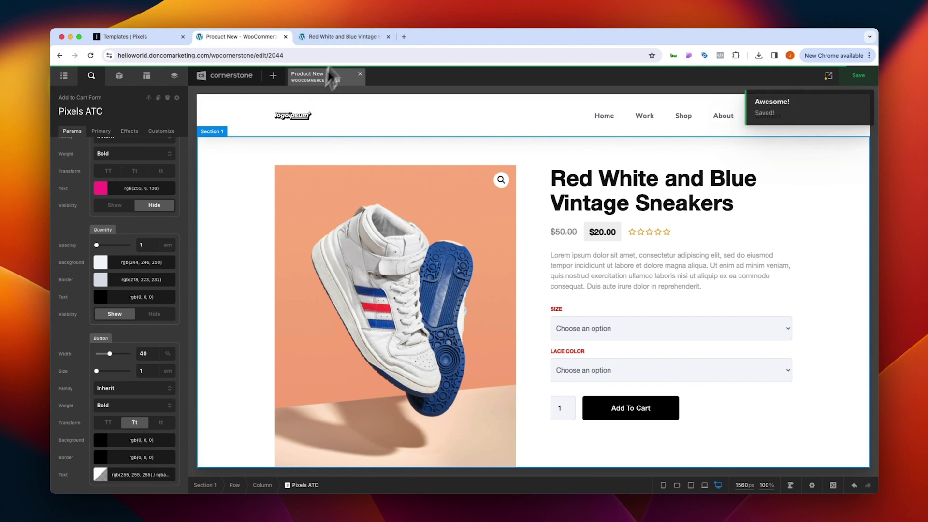
pyautogui.click(343, 37)
# Reload the product page and select size 9, Blue laces, and a higher quantity.
pyautogui.press('super+r')
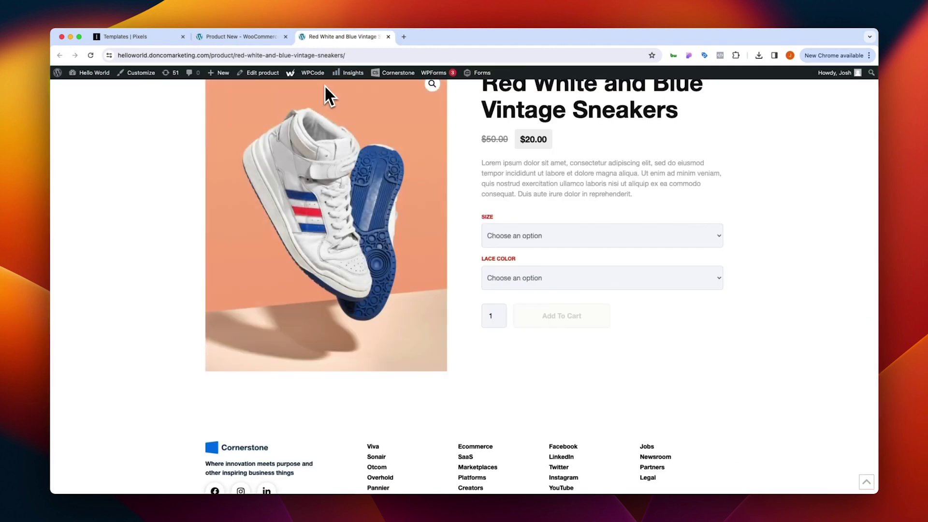
pyautogui.click(539, 244)
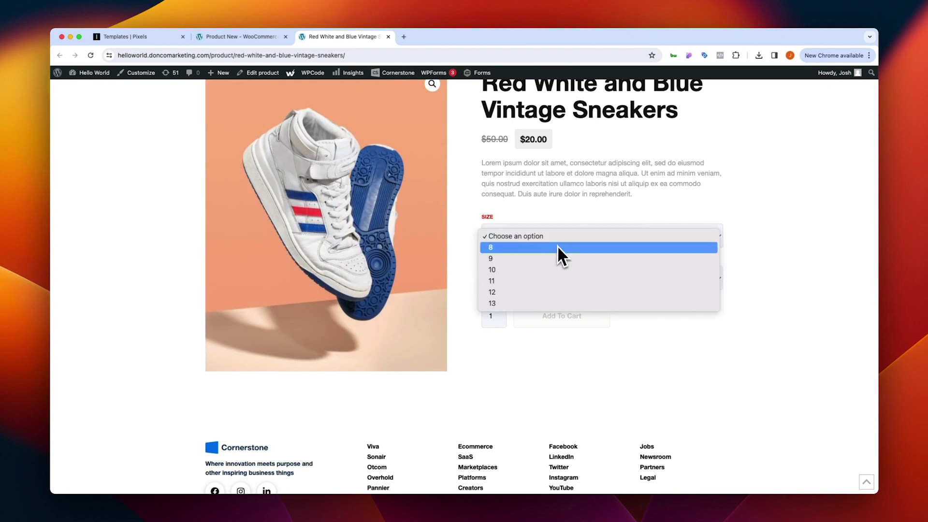
pyautogui.click(550, 257)
pyautogui.click(537, 278)
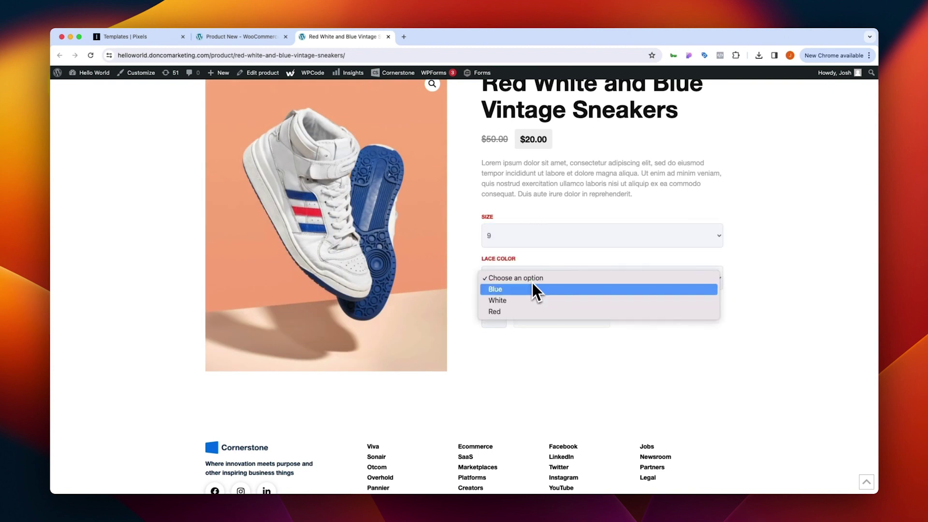
pyautogui.click(531, 289)
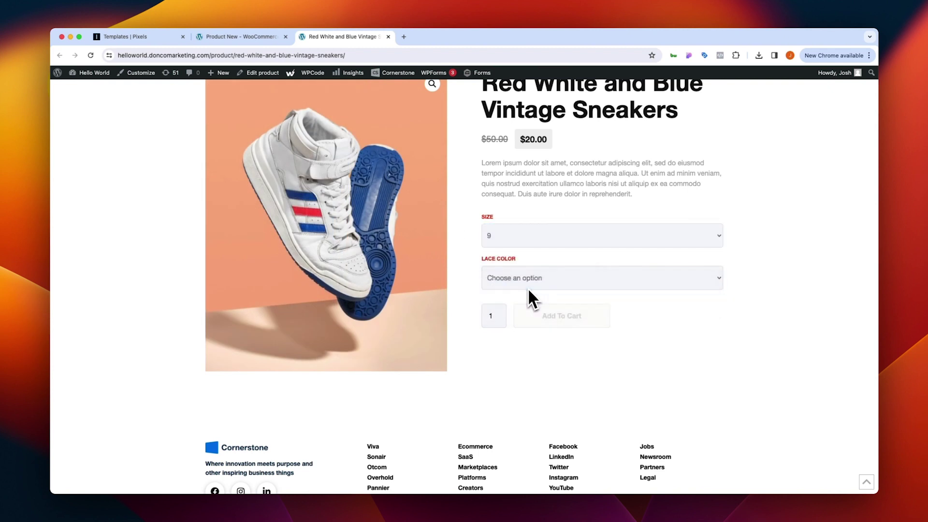
pyautogui.click(501, 313)
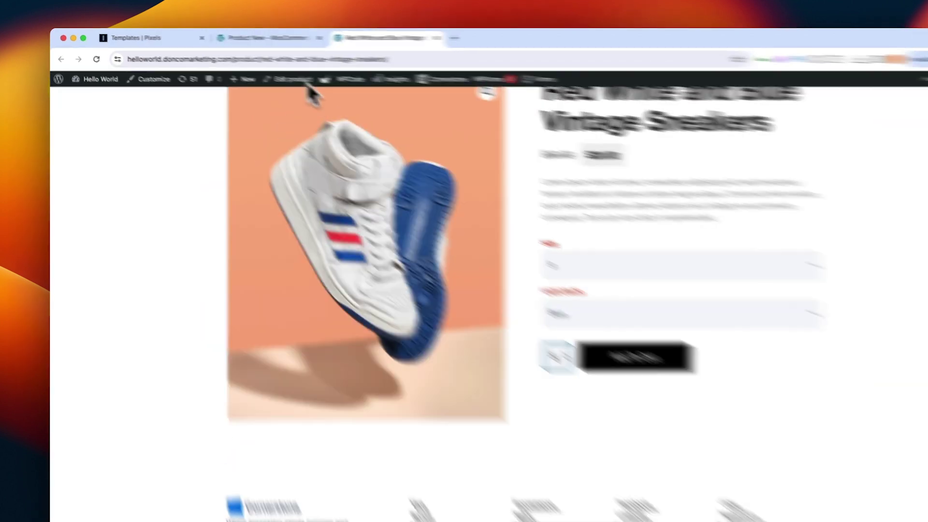
pyautogui.click(239, 36)
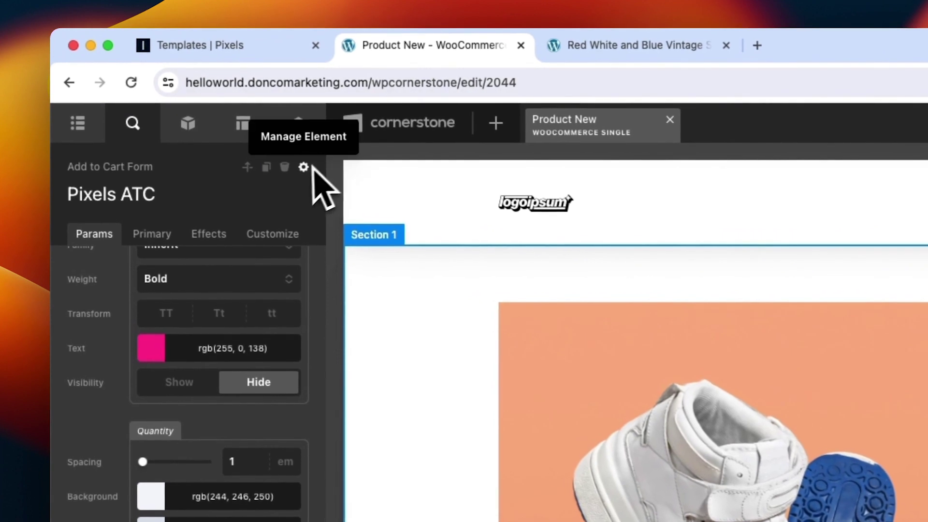
# Open the Pixels ATC element's Edit Parameters view and look through its definitions.
pyautogui.click(289, 160)
pyautogui.click(476, 521)
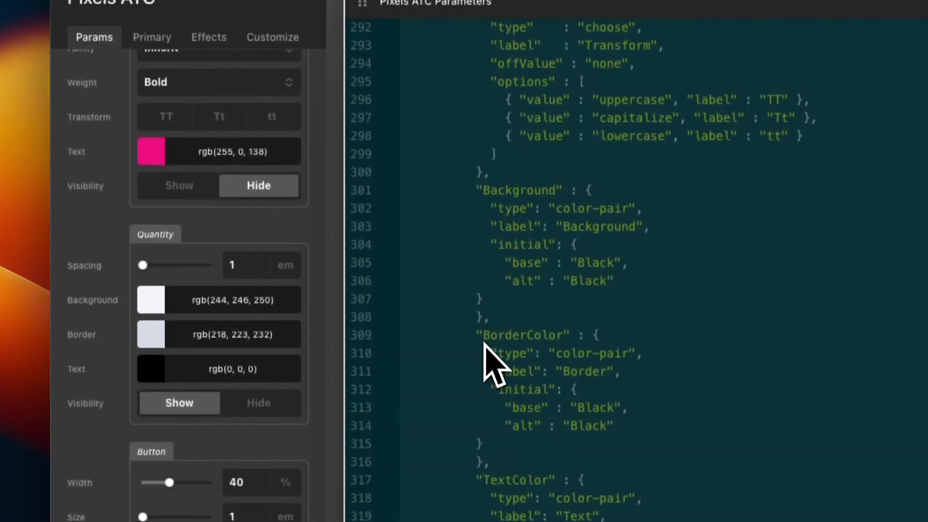
pyautogui.scroll(20, 489, 356)
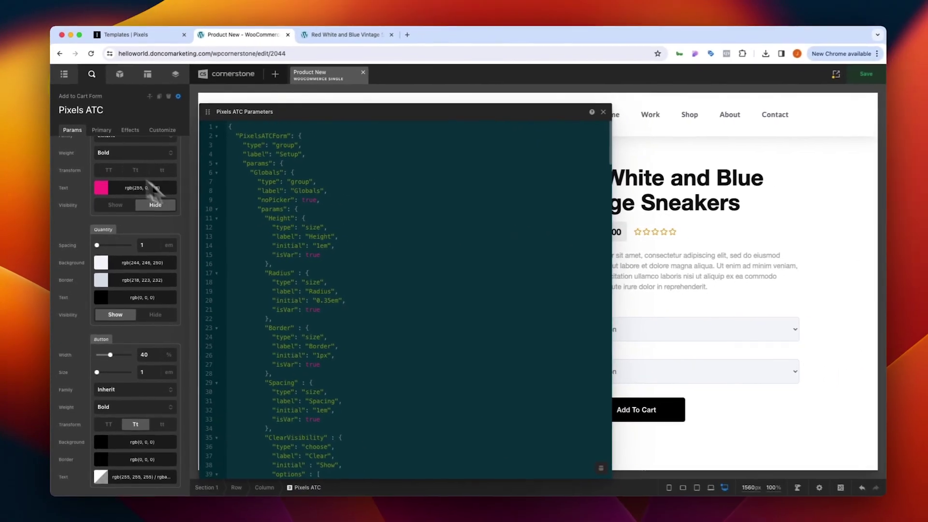
pyautogui.scroll(-20, 323, 227)
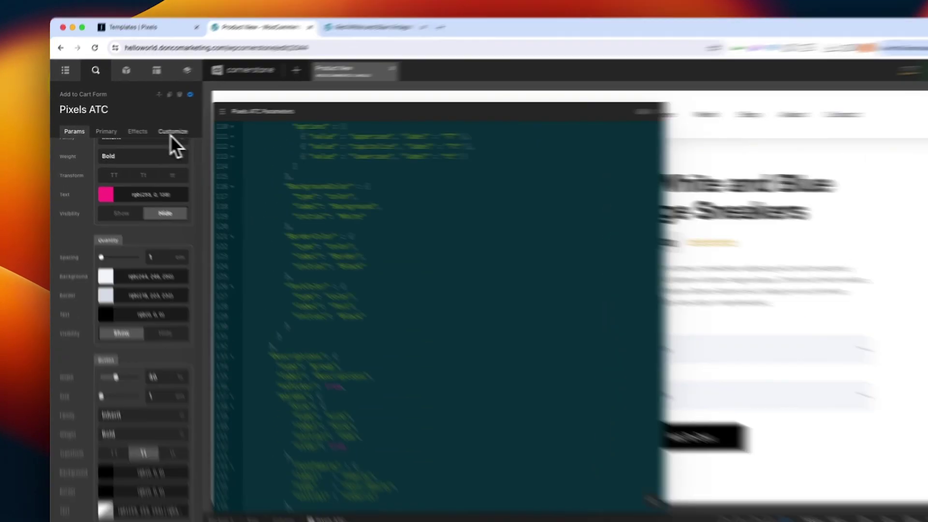
# Review the element's custom CSS under Customize, then bring up the Pixels Library templates.
pyautogui.click(160, 132)
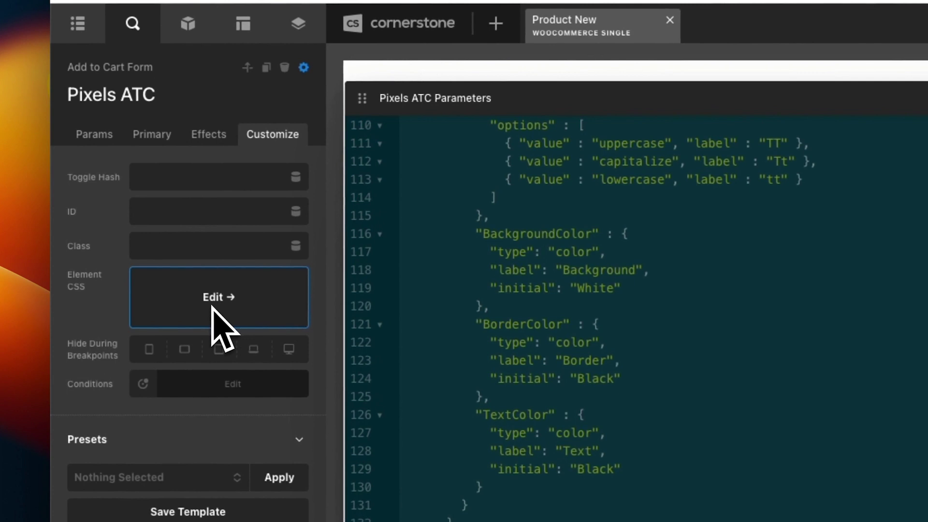
pyautogui.click(213, 292)
pyautogui.scroll(20, 575, 211)
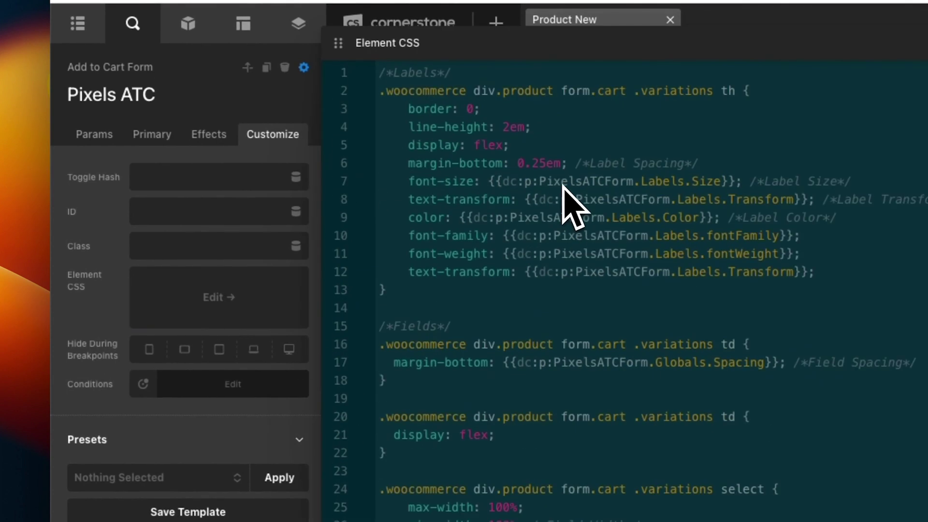
pyautogui.scroll(-3, 562, 188)
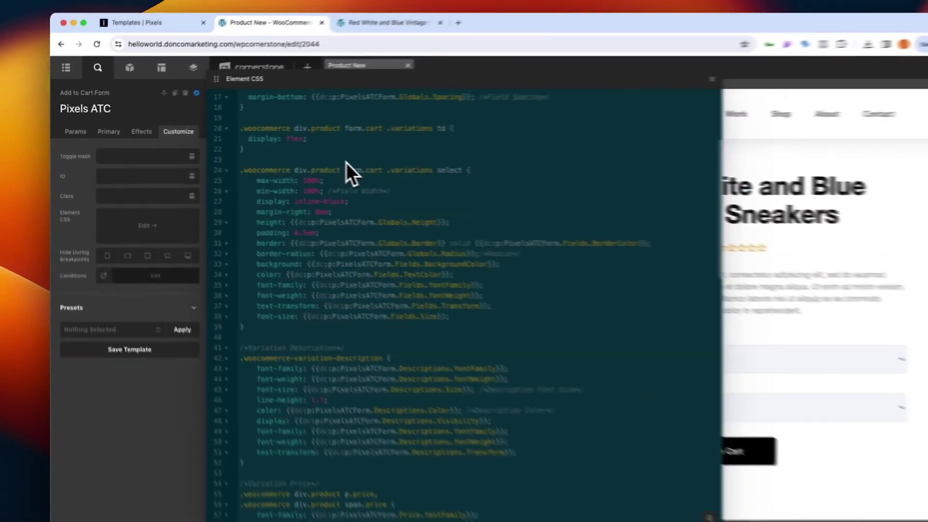
pyautogui.scroll(-15, 309, 164)
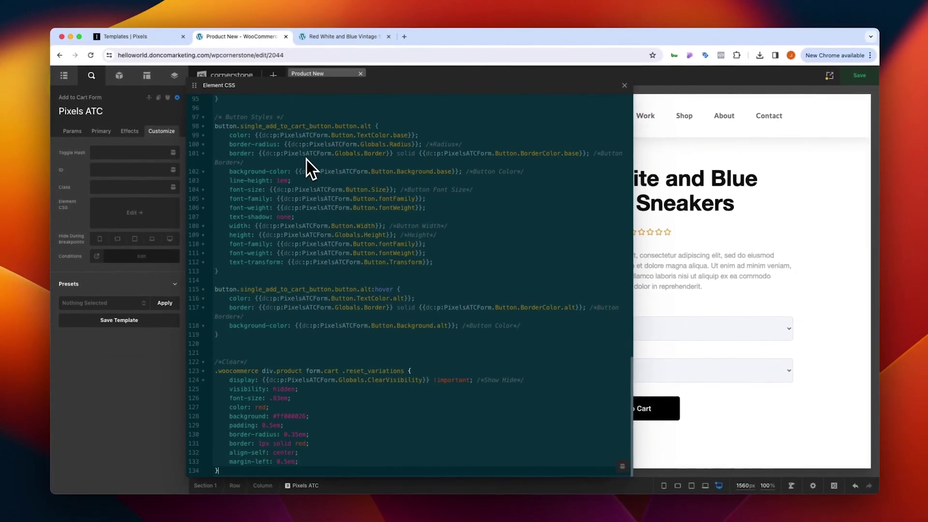
pyautogui.click(623, 86)
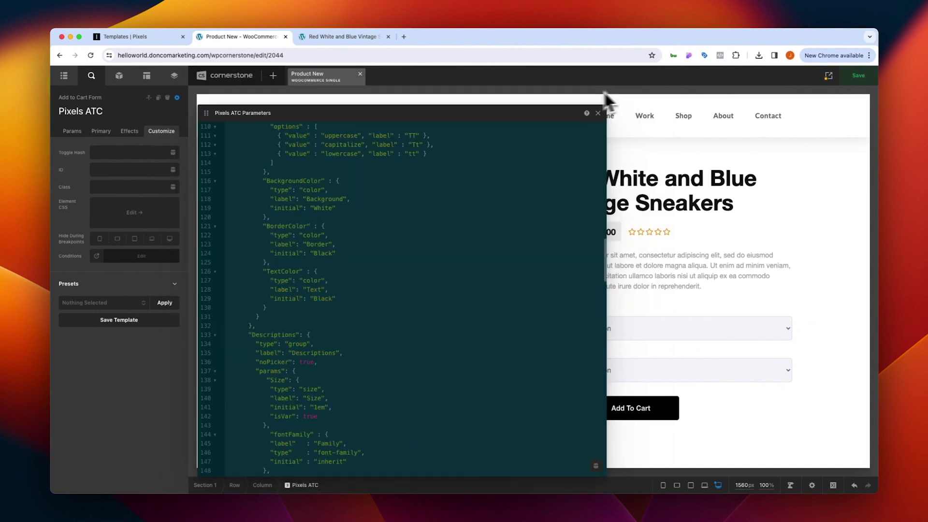
pyautogui.click(136, 36)
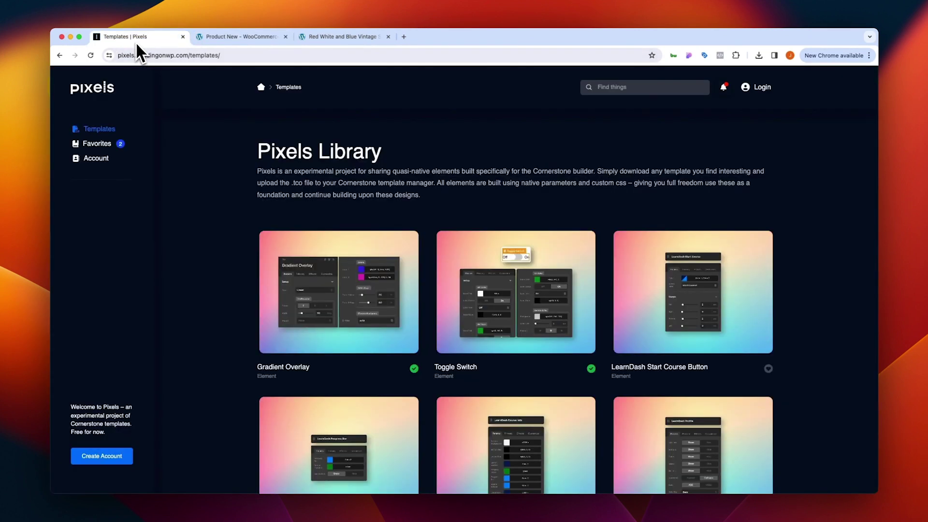